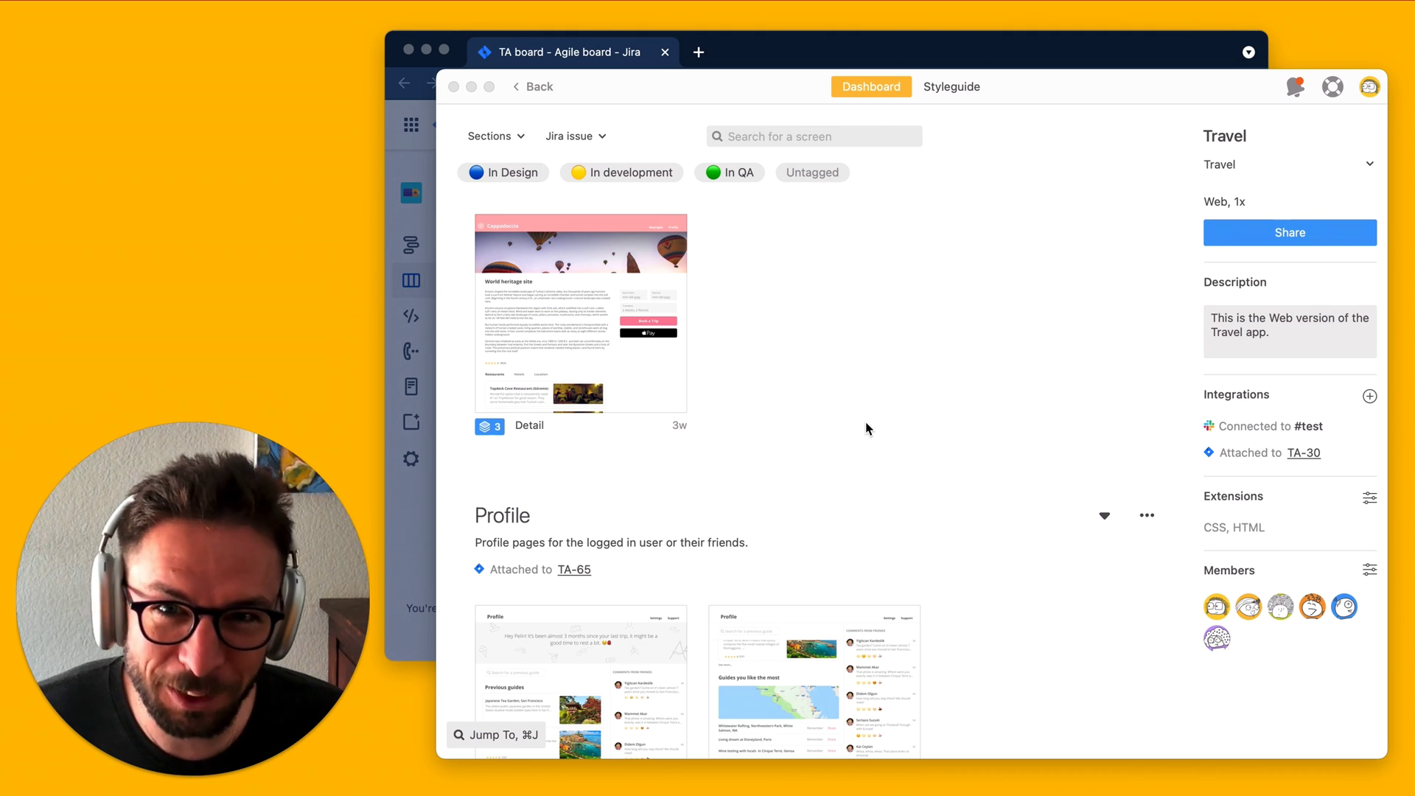
Bring Zeplin's Travel project dashboard forward and scroll through its screens.
left_click(1038, 90)
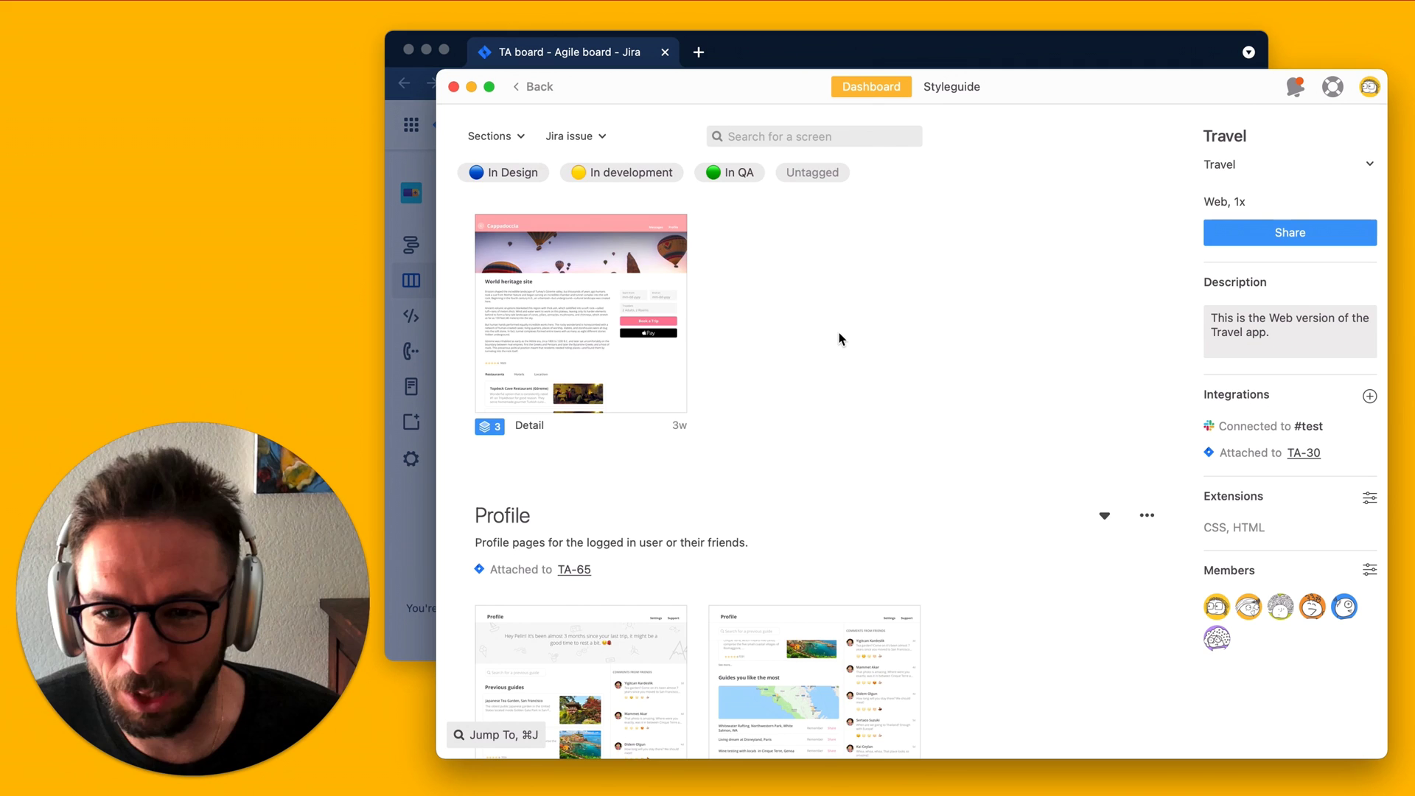
scroll(840, 339, "down", 5)
scroll(839, 339, "down", 3)
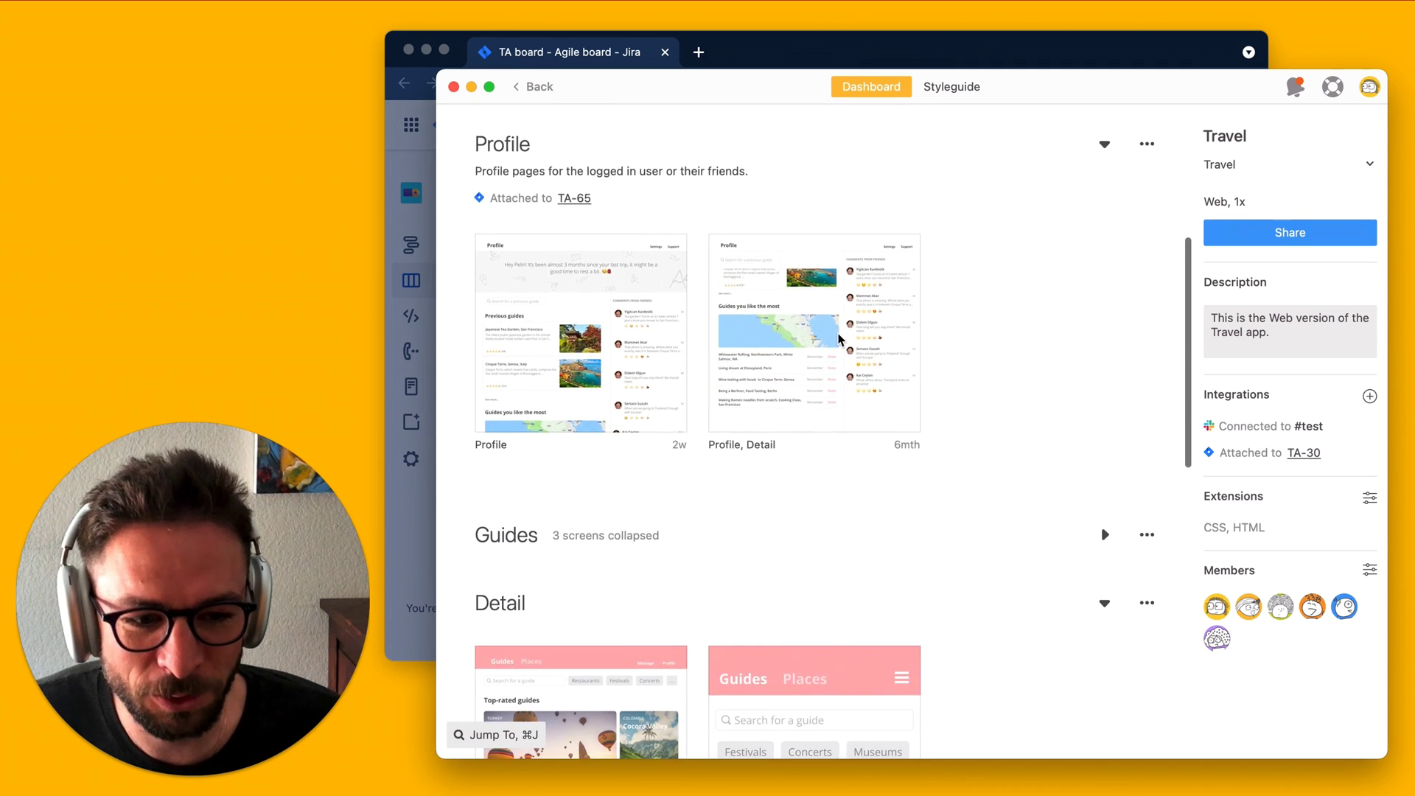
scroll(839, 340, "up", 4)
scroll(839, 339, "up", 5)
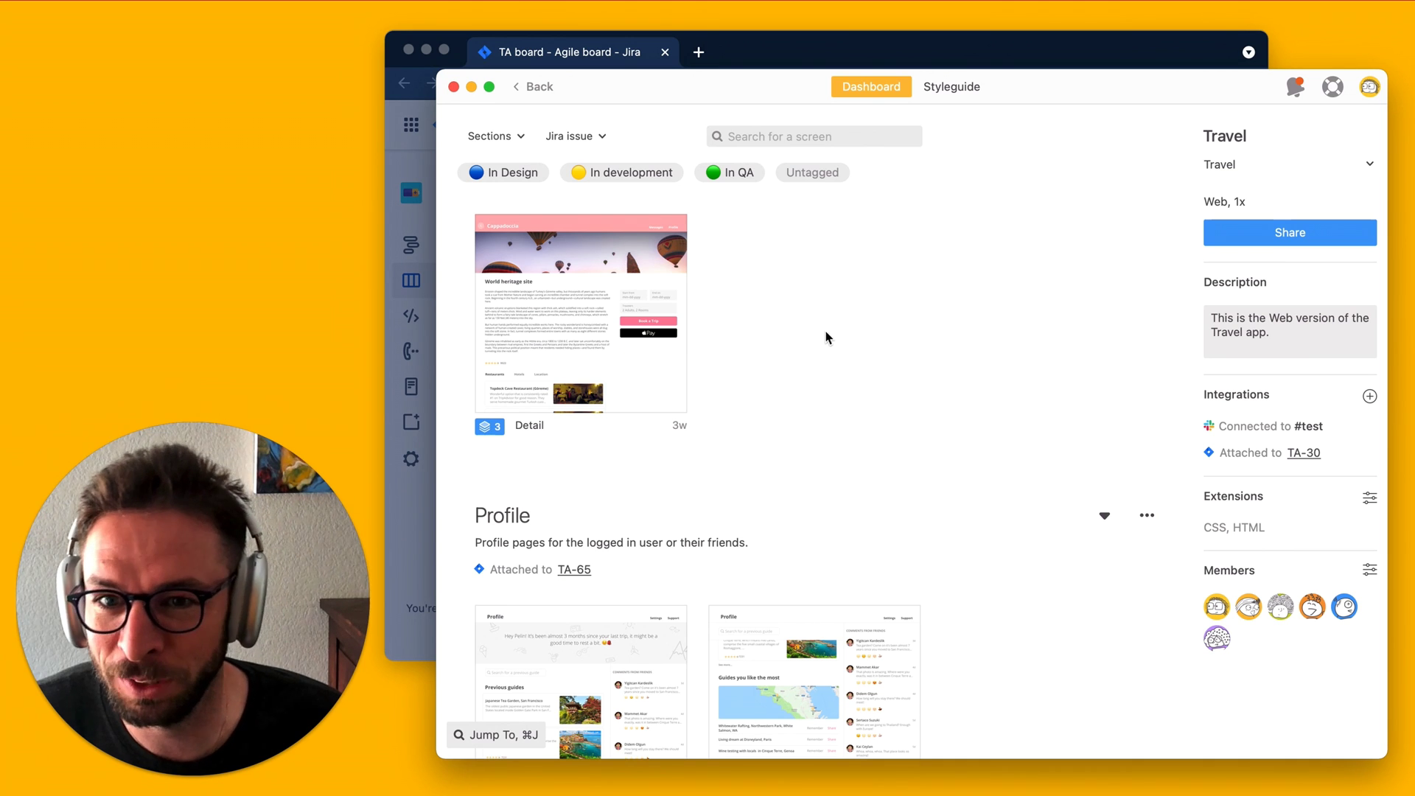
Filter the Travel screens by Jira issue TA-63 and open the Detail - Default screen.
left_click(603, 136)
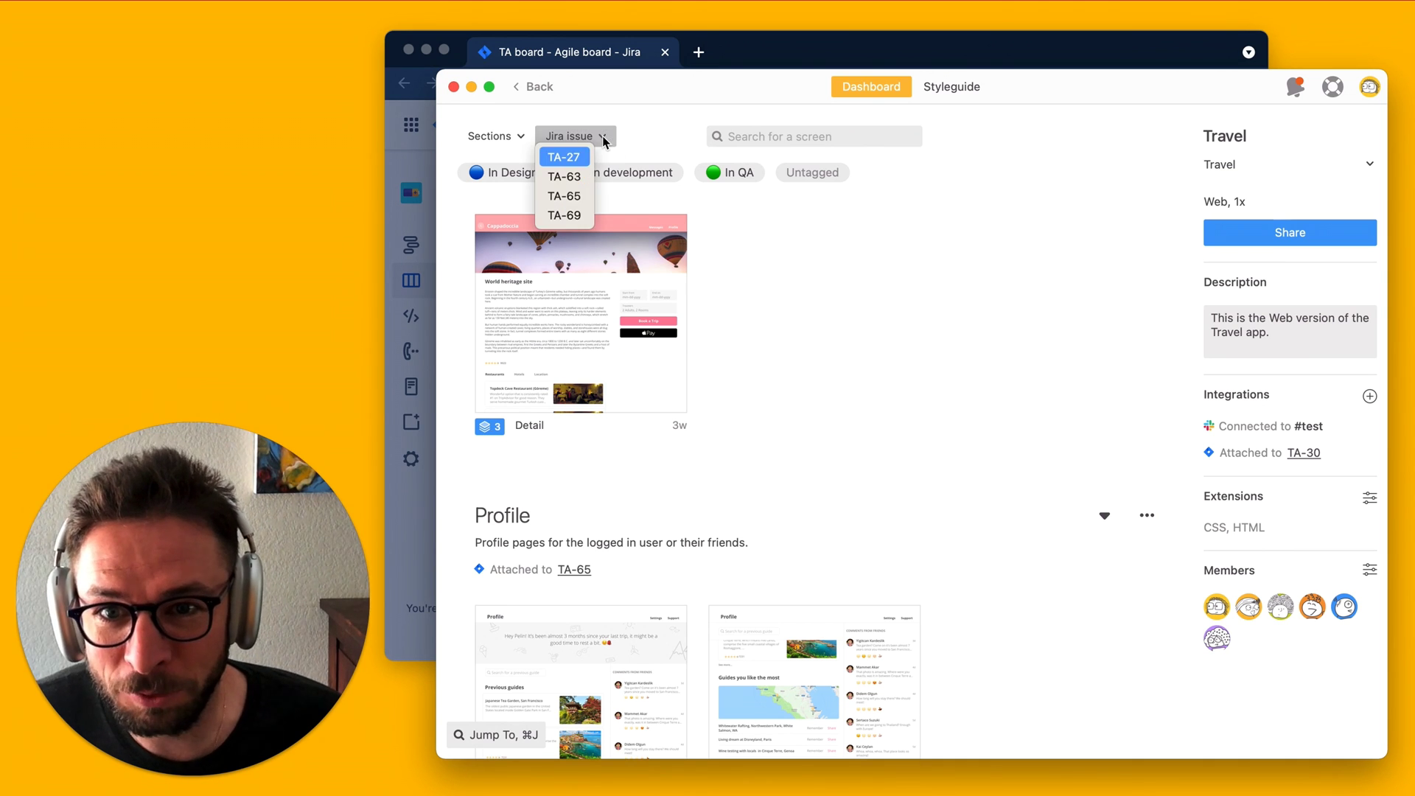
left_click(582, 184)
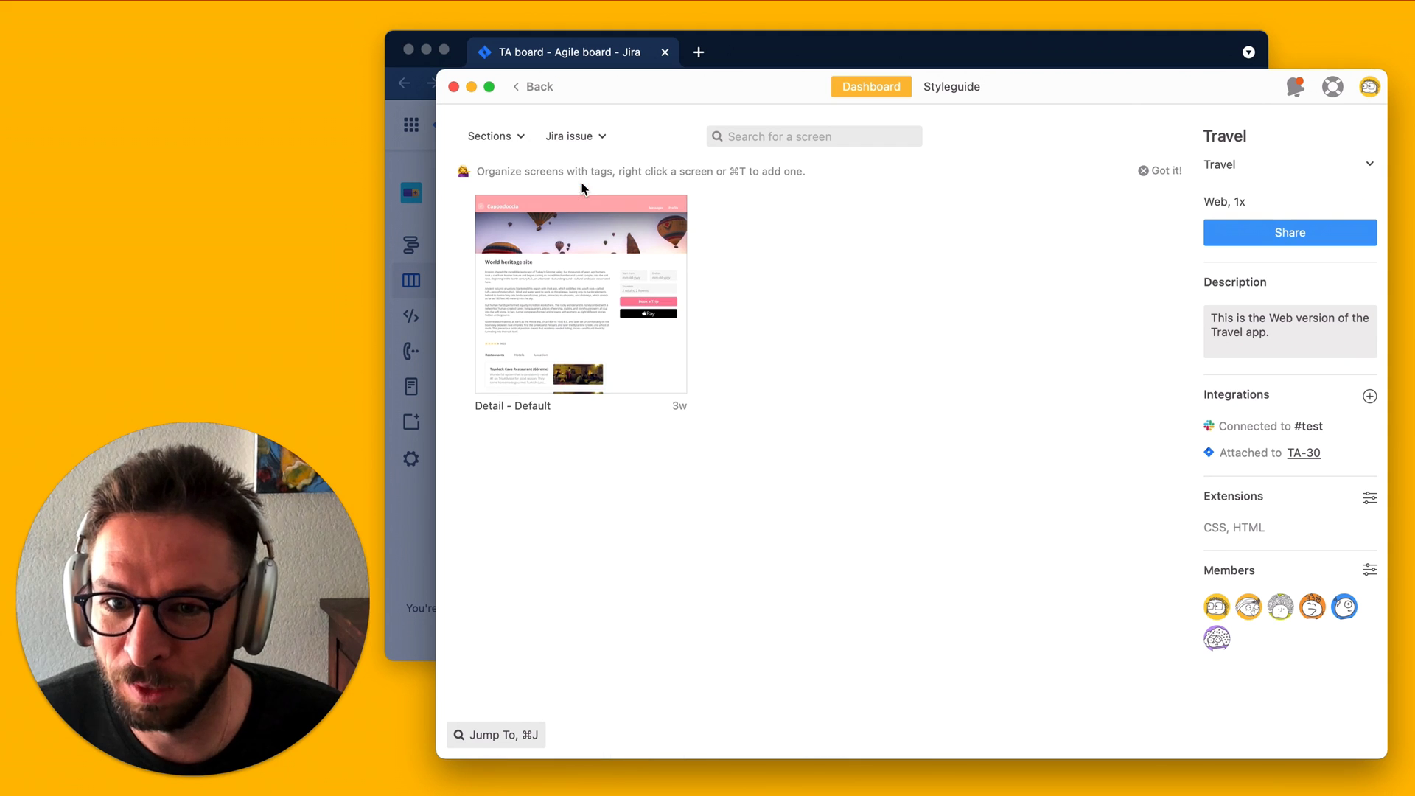
double_click(647, 267)
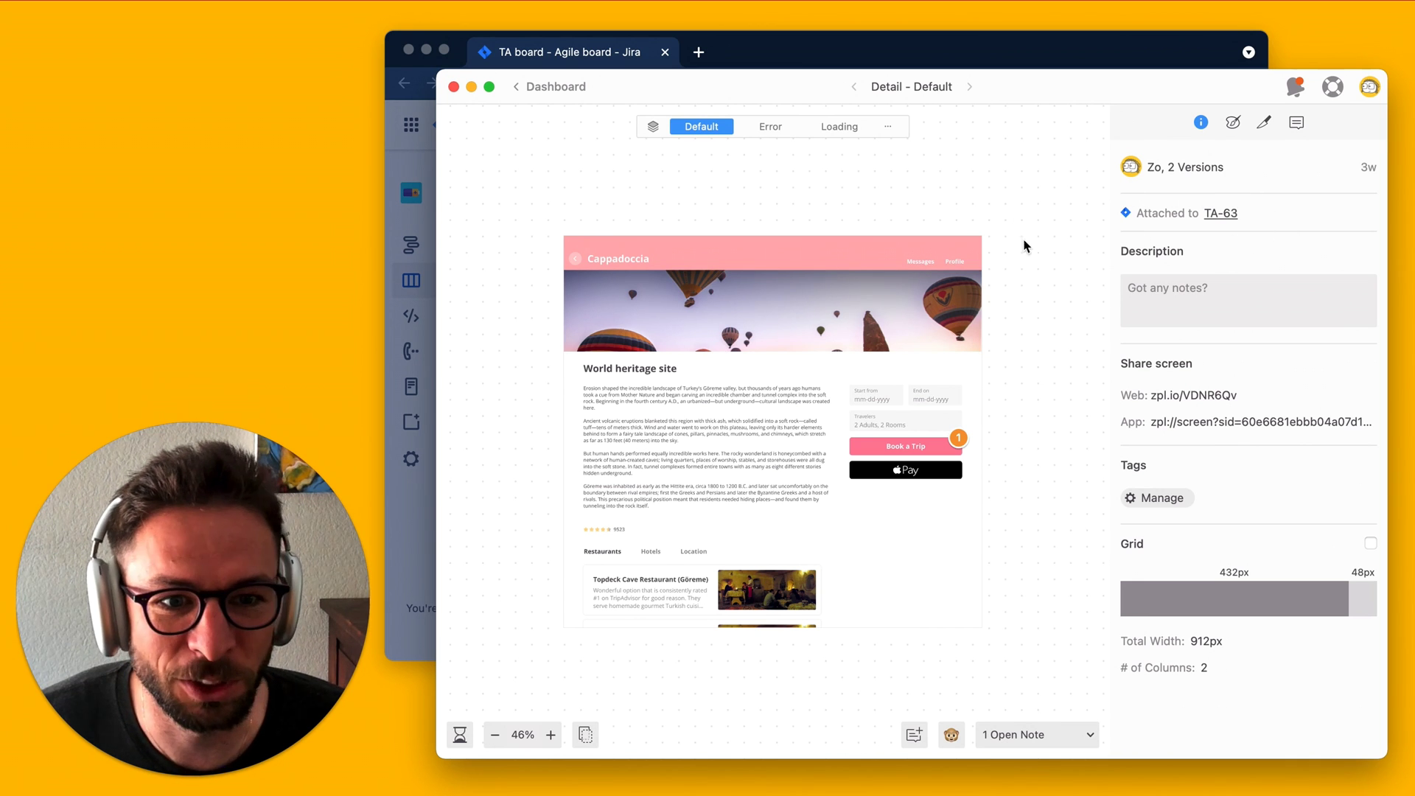
Open Jira issue TA-63 'Guide, Detail', view its Zeplin section, then return to Zeplin.
left_click(1221, 213)
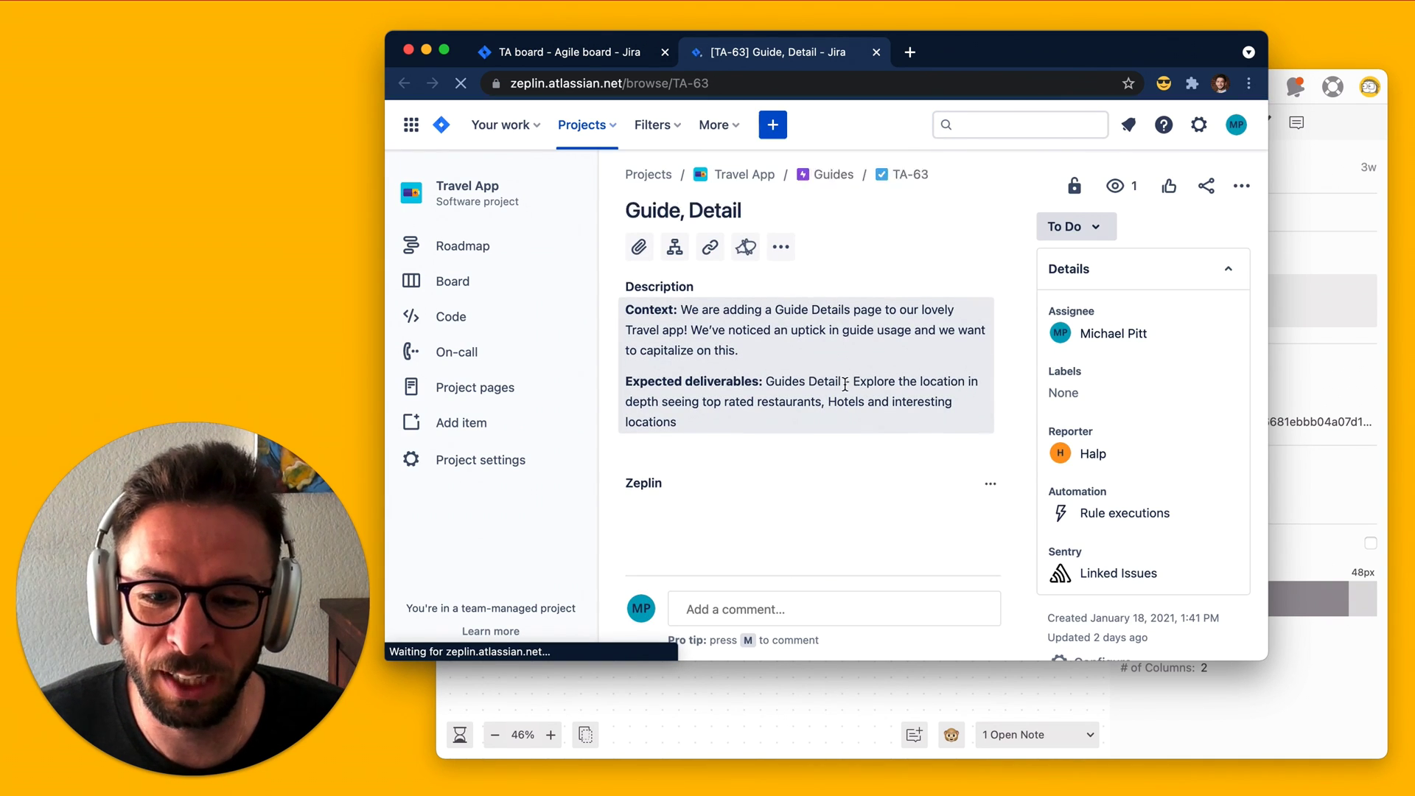
scroll(844, 391, "down", 5)
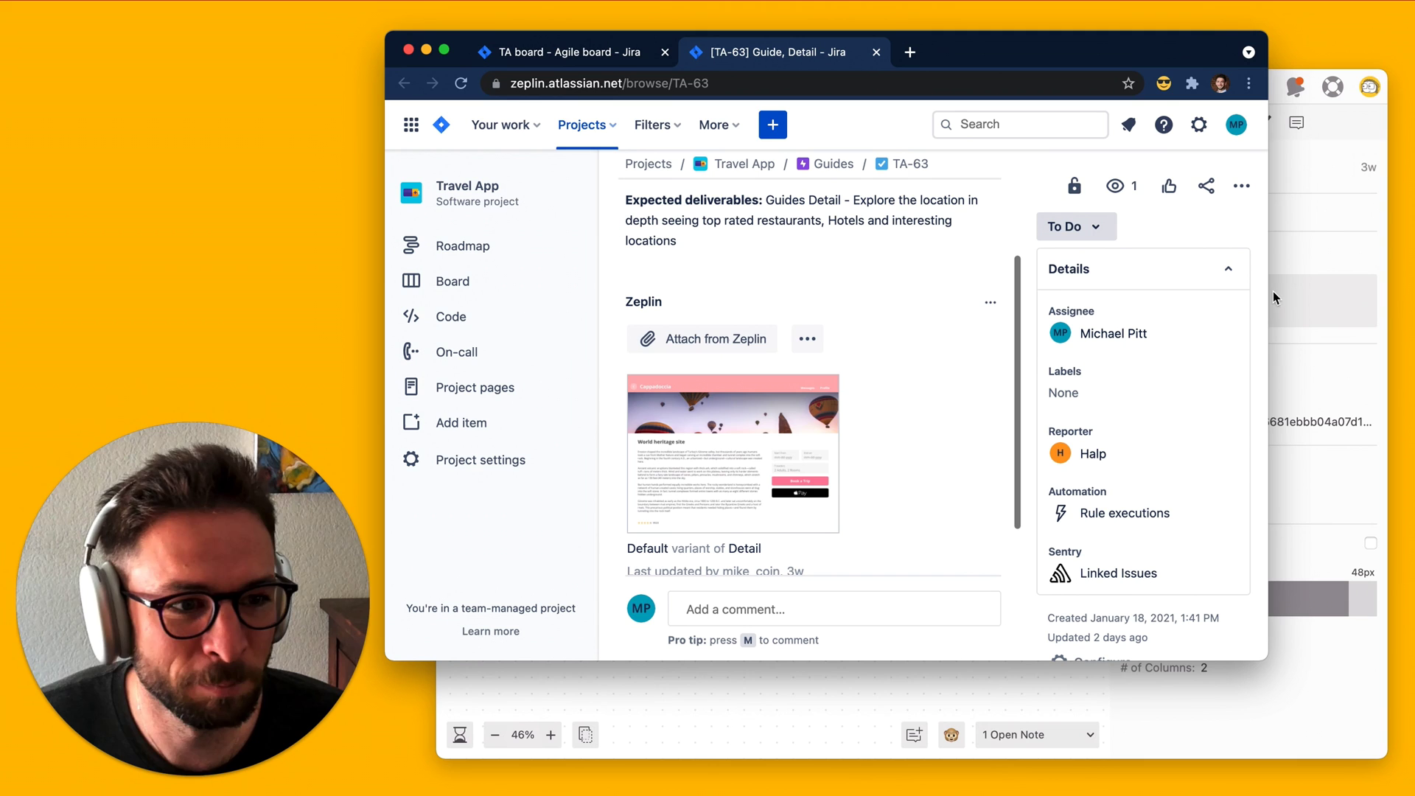
left_click(1286, 264)
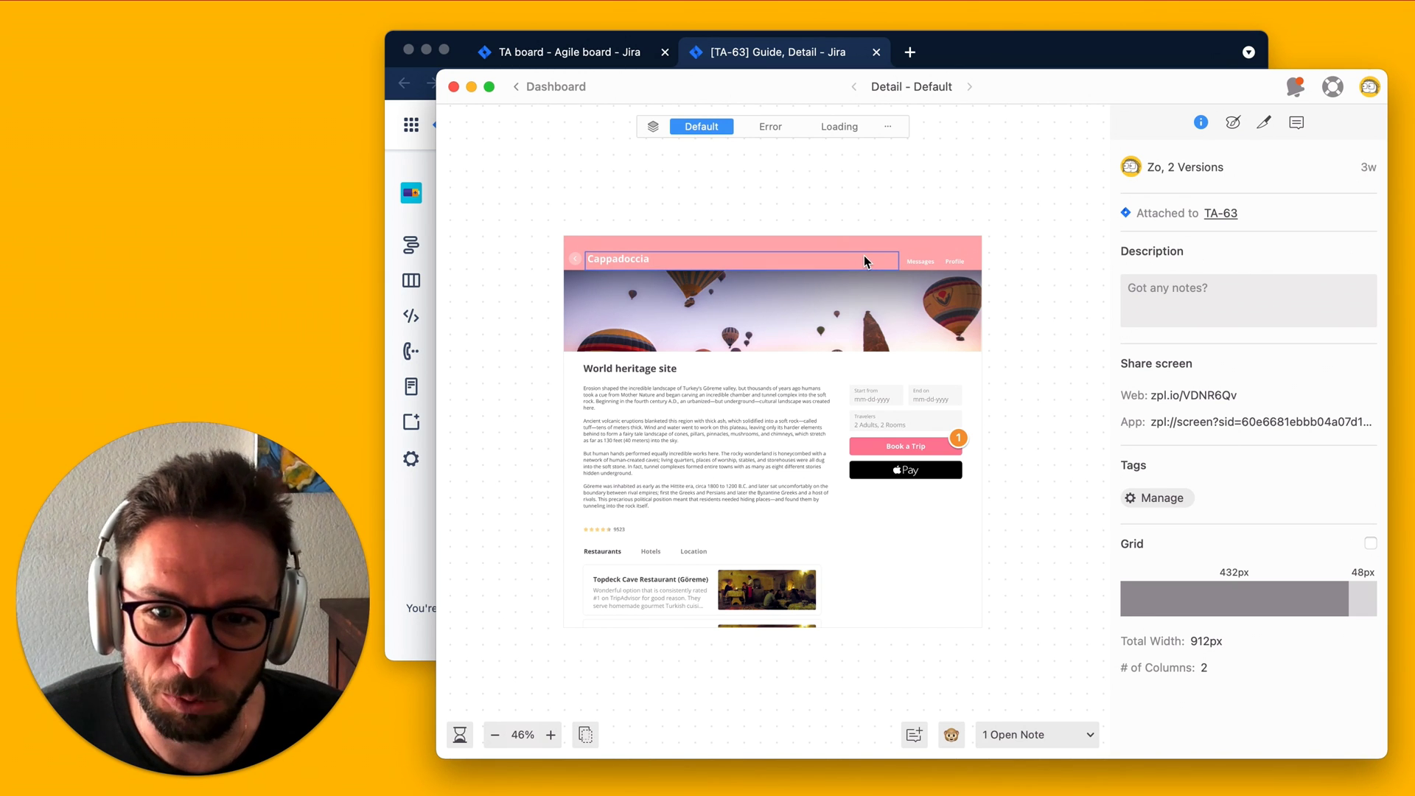
From the TA-63 Jira page, go to its parent Guides epic TA-5.
left_click(985, 54)
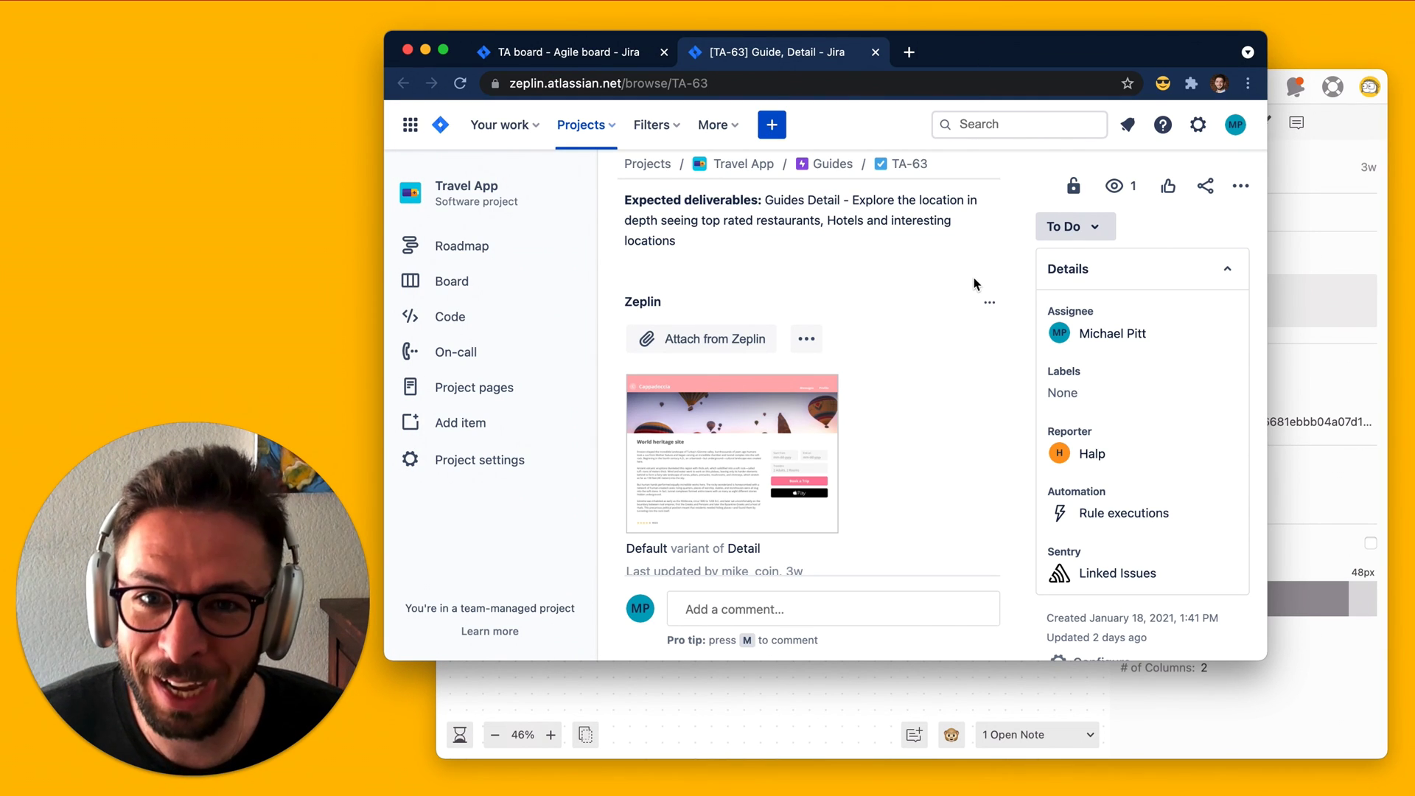
scroll(913, 306, "up", 5)
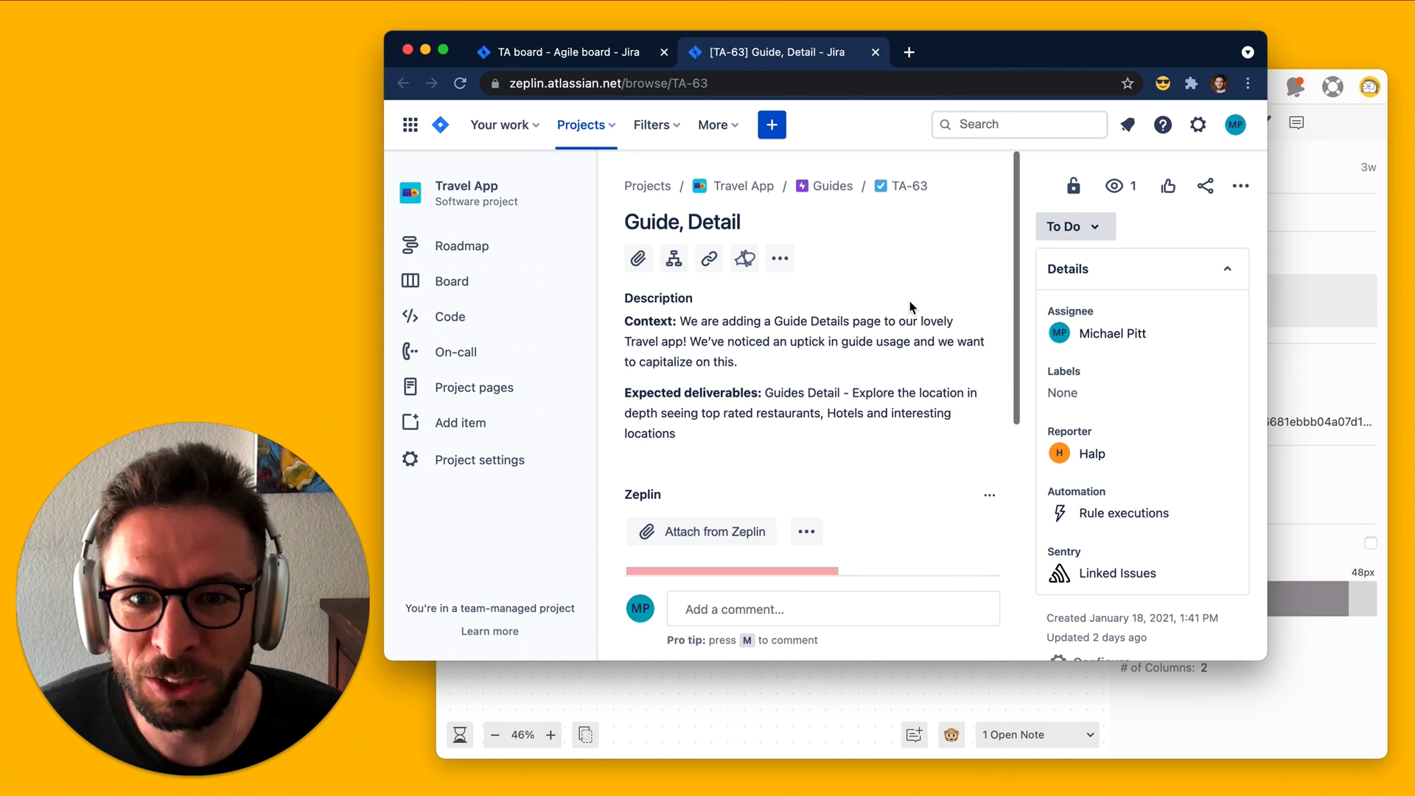
left_click(826, 188)
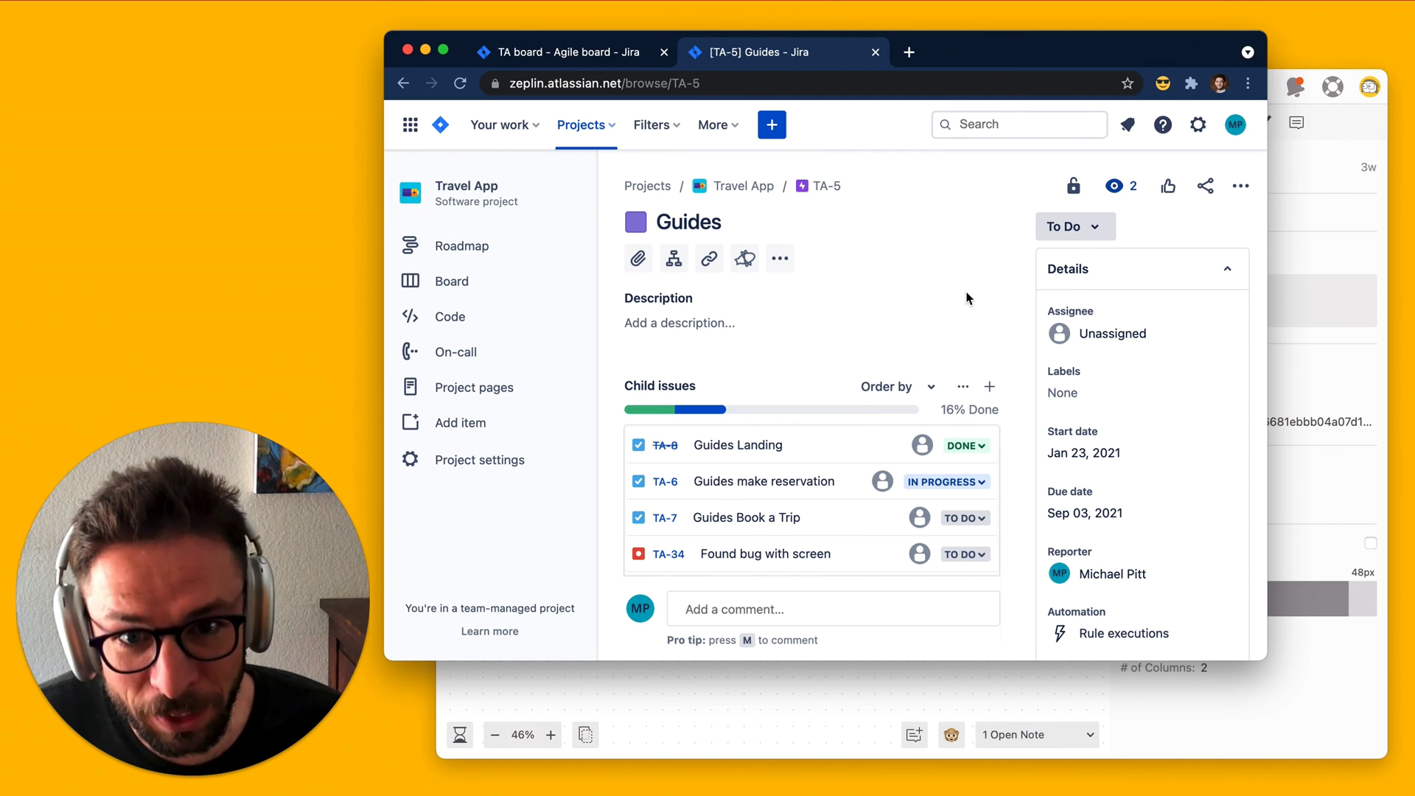
Return to the Travel dashboard, clear the TA-63 Jira filter, and scroll through all screens.
left_click(1343, 255)
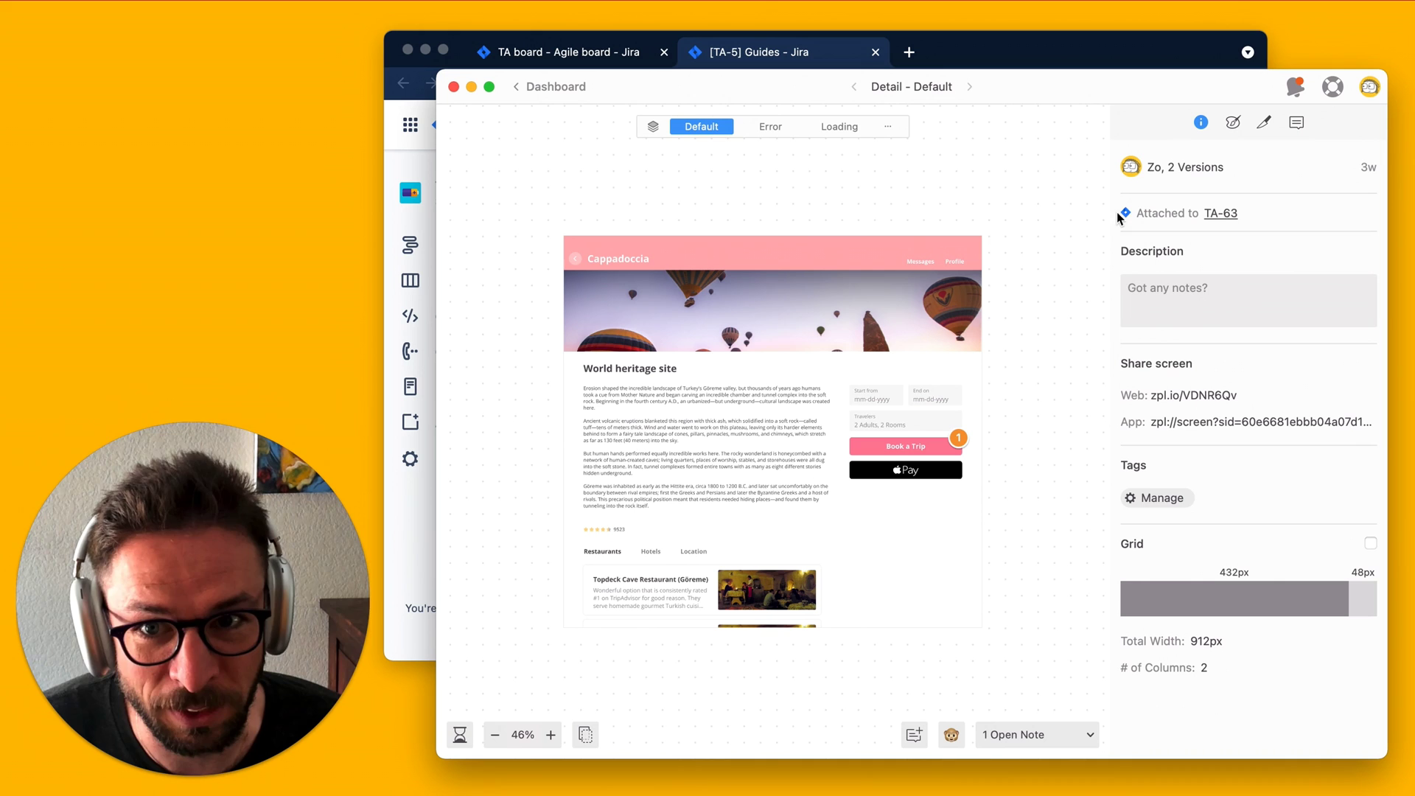
left_click(528, 86)
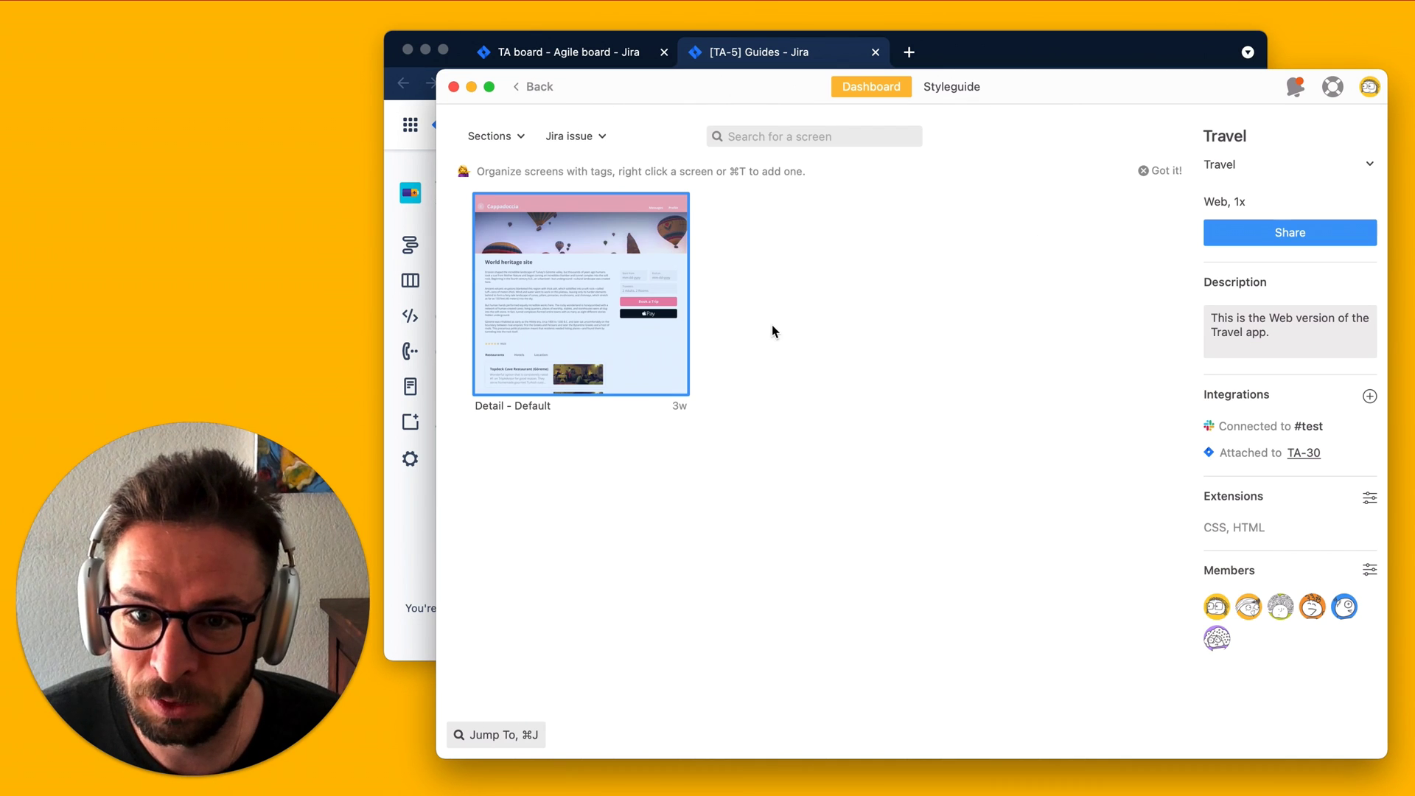
left_click(575, 136)
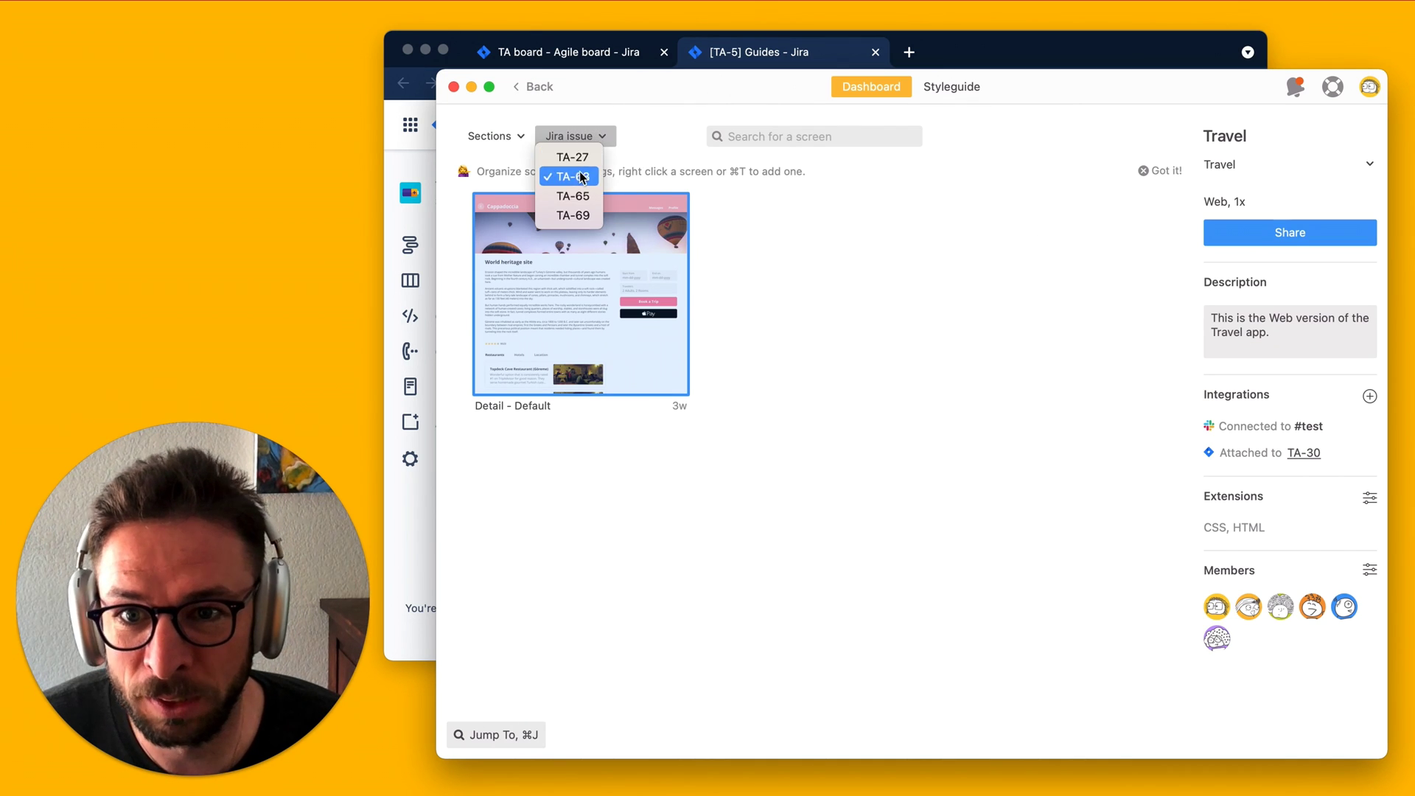
left_click(583, 177)
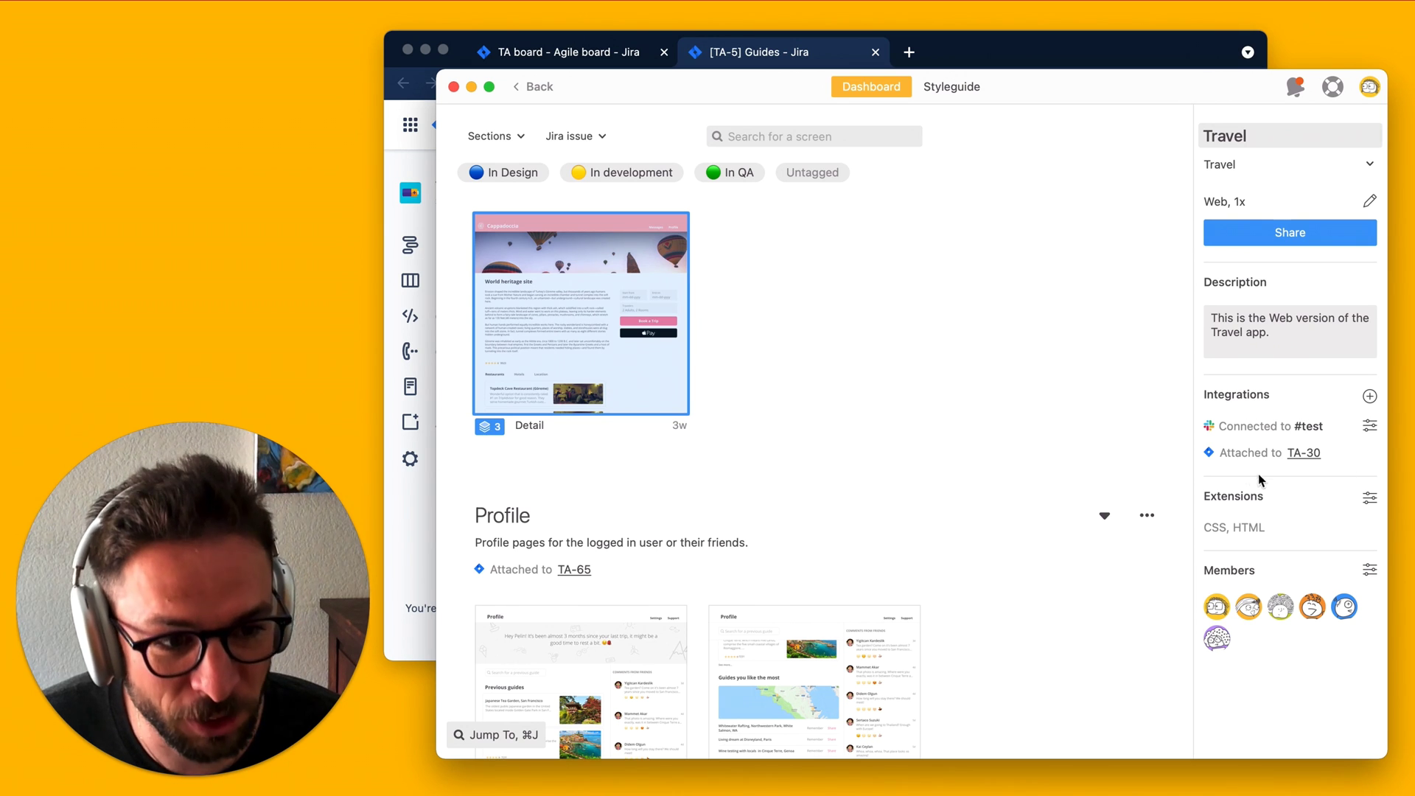
scroll(1008, 452, "down", 3)
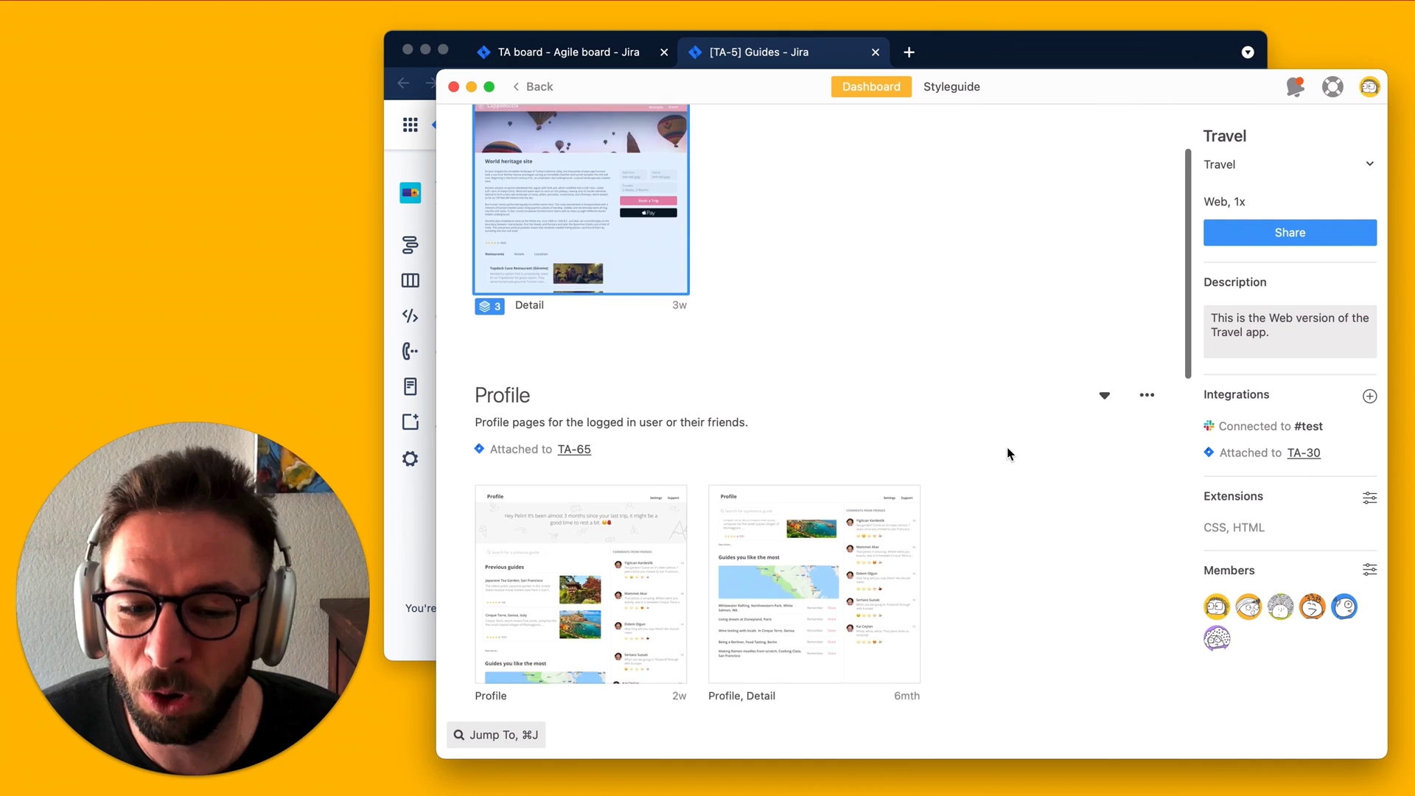
scroll(1008, 454, "down", 8)
scroll(1007, 449, "up", 8)
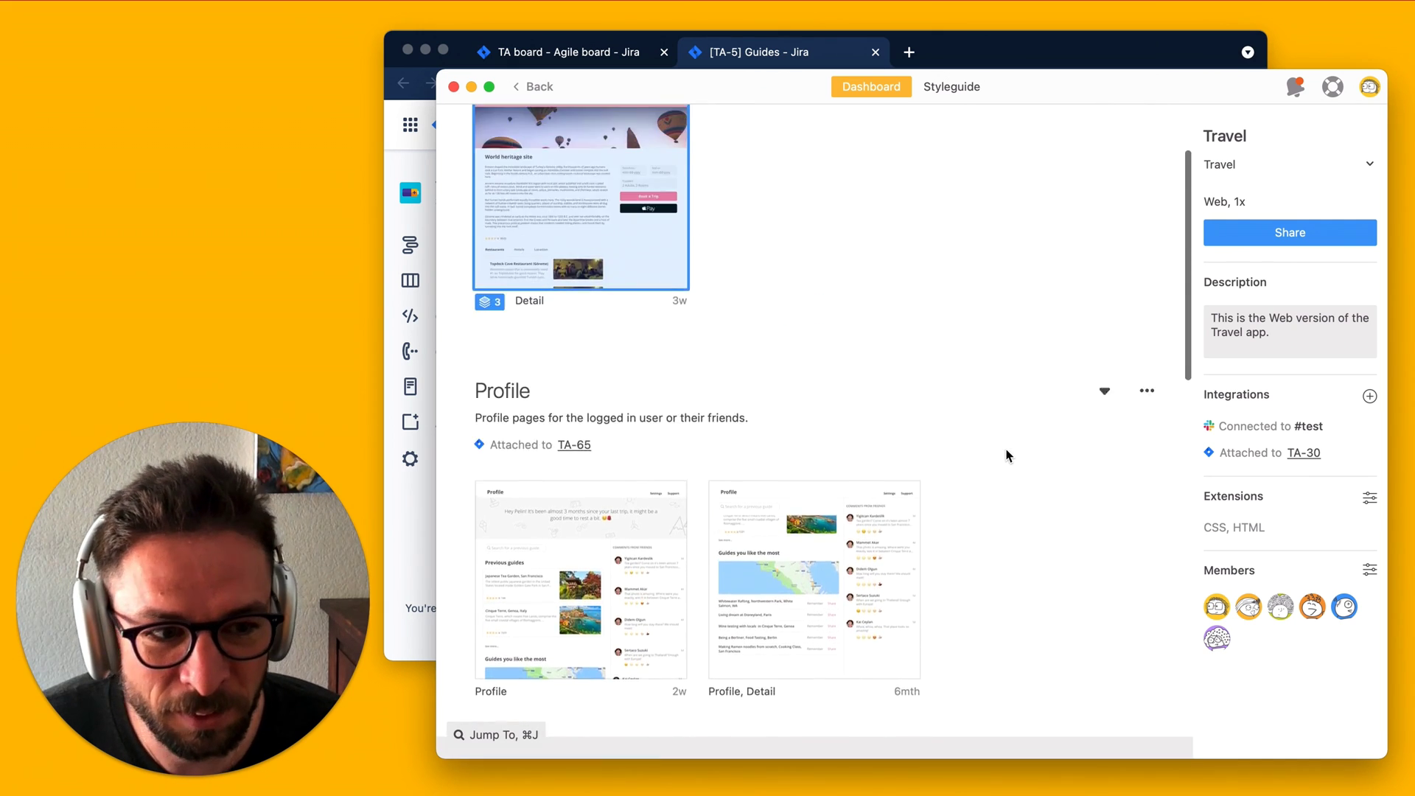
scroll(1008, 455, "up", 3)
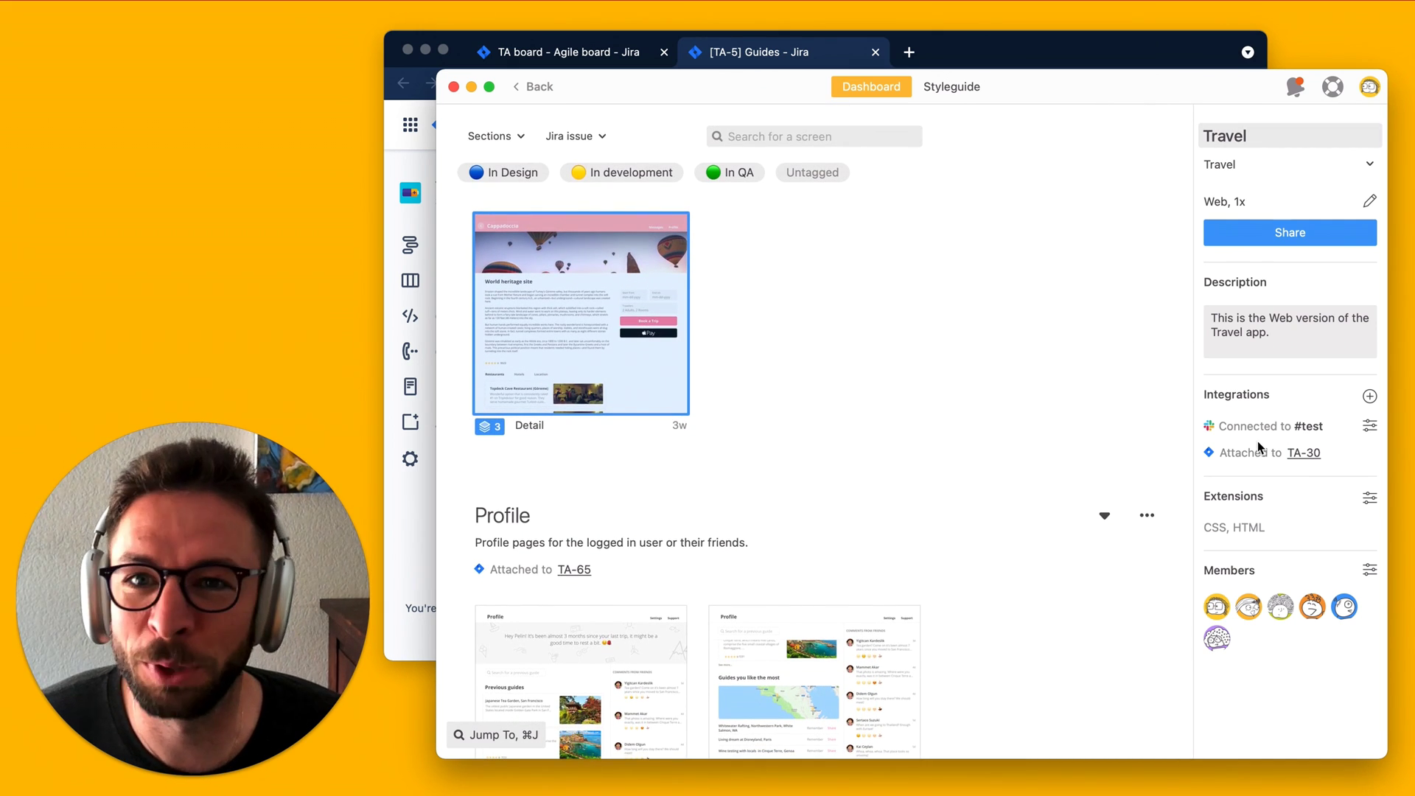
left_click(534, 89)
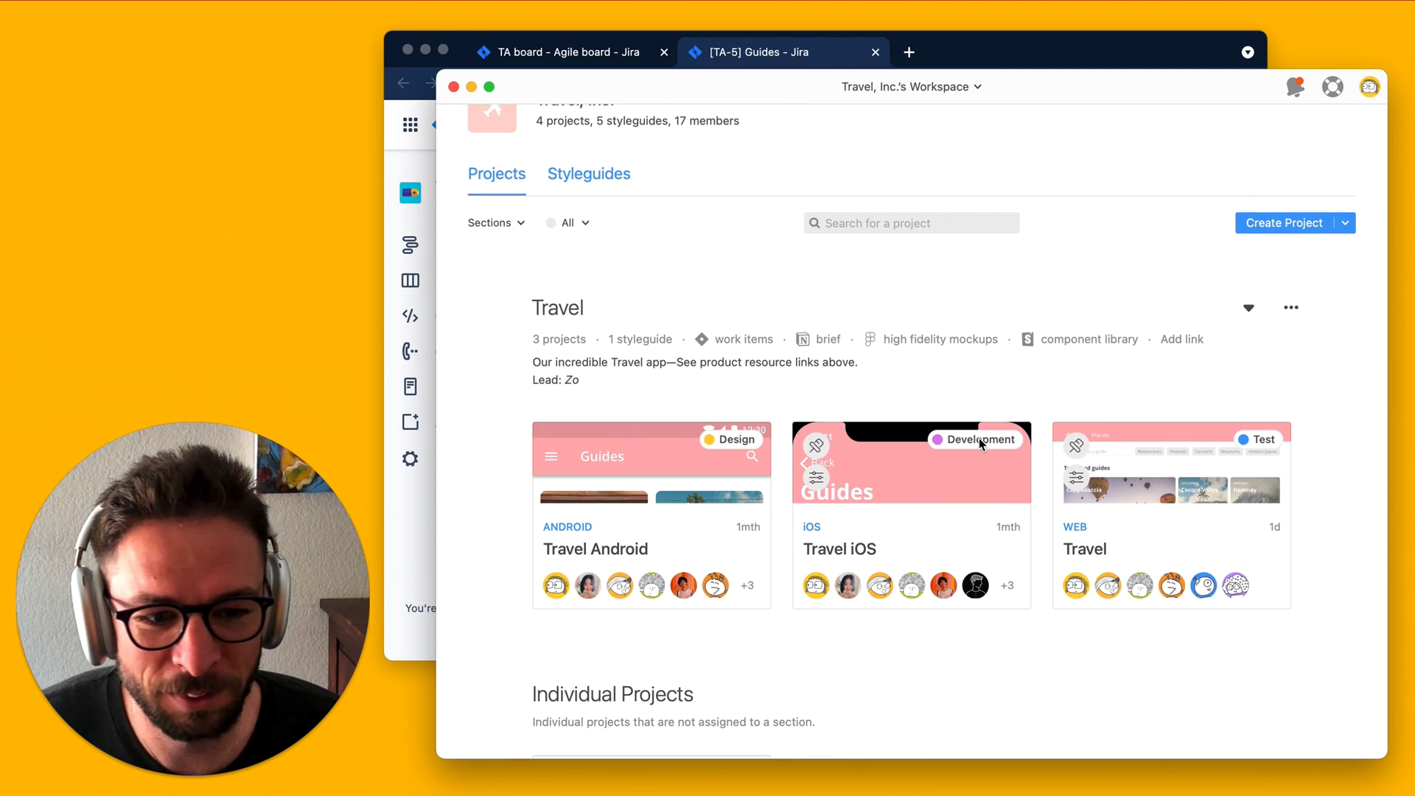
left_click(1155, 508)
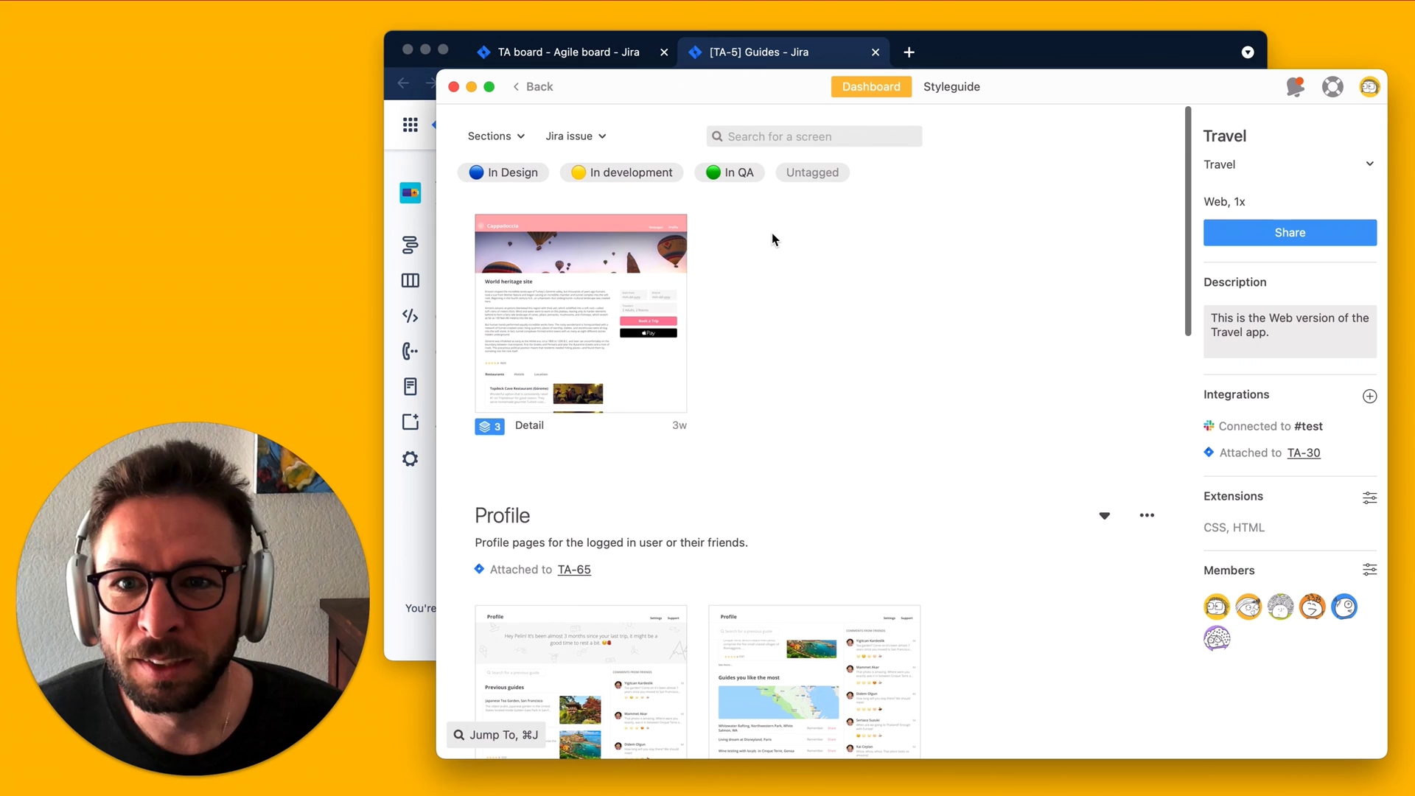
Close the [TA-5] Guides tab in Jira and open TA-19's linked design in Figma.
left_click(971, 58)
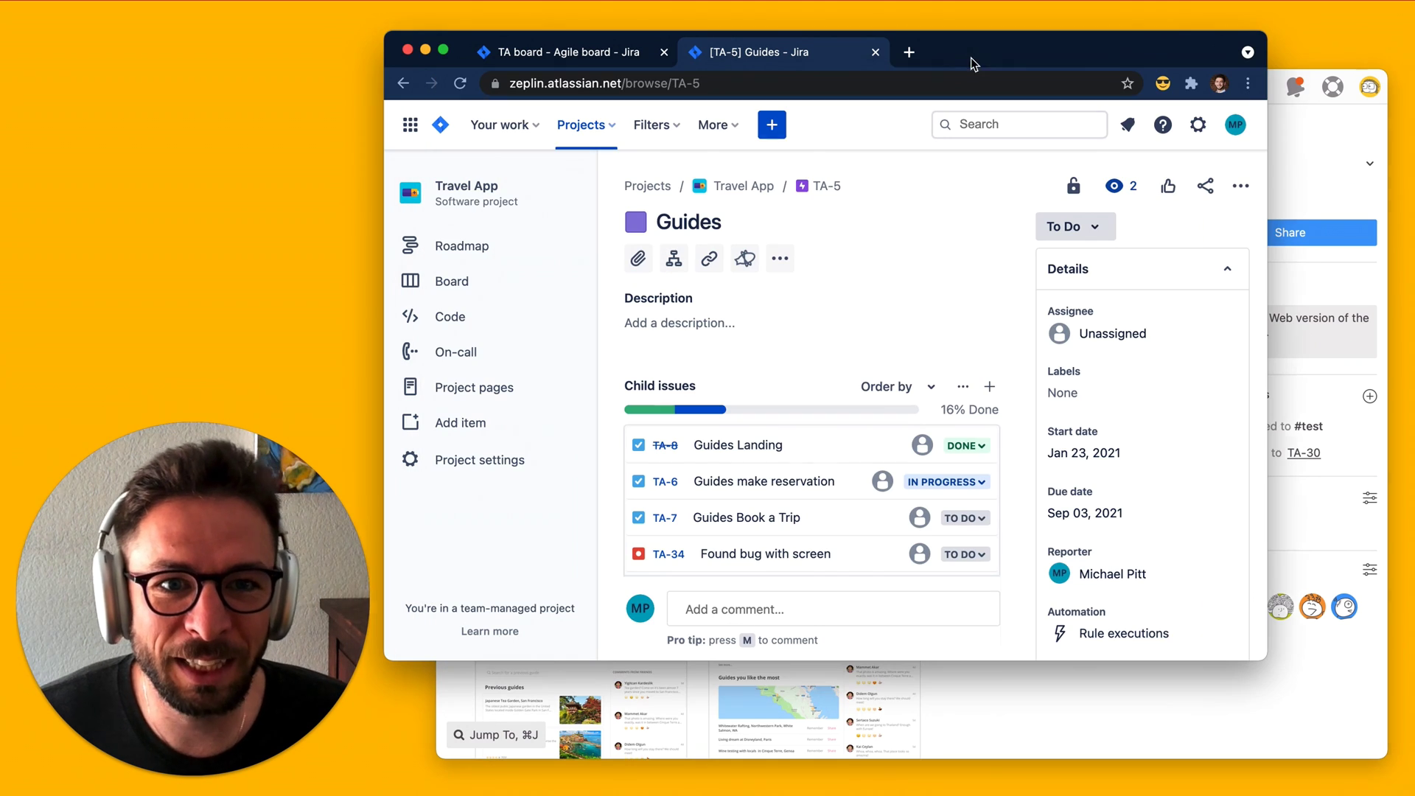
left_click(877, 52)
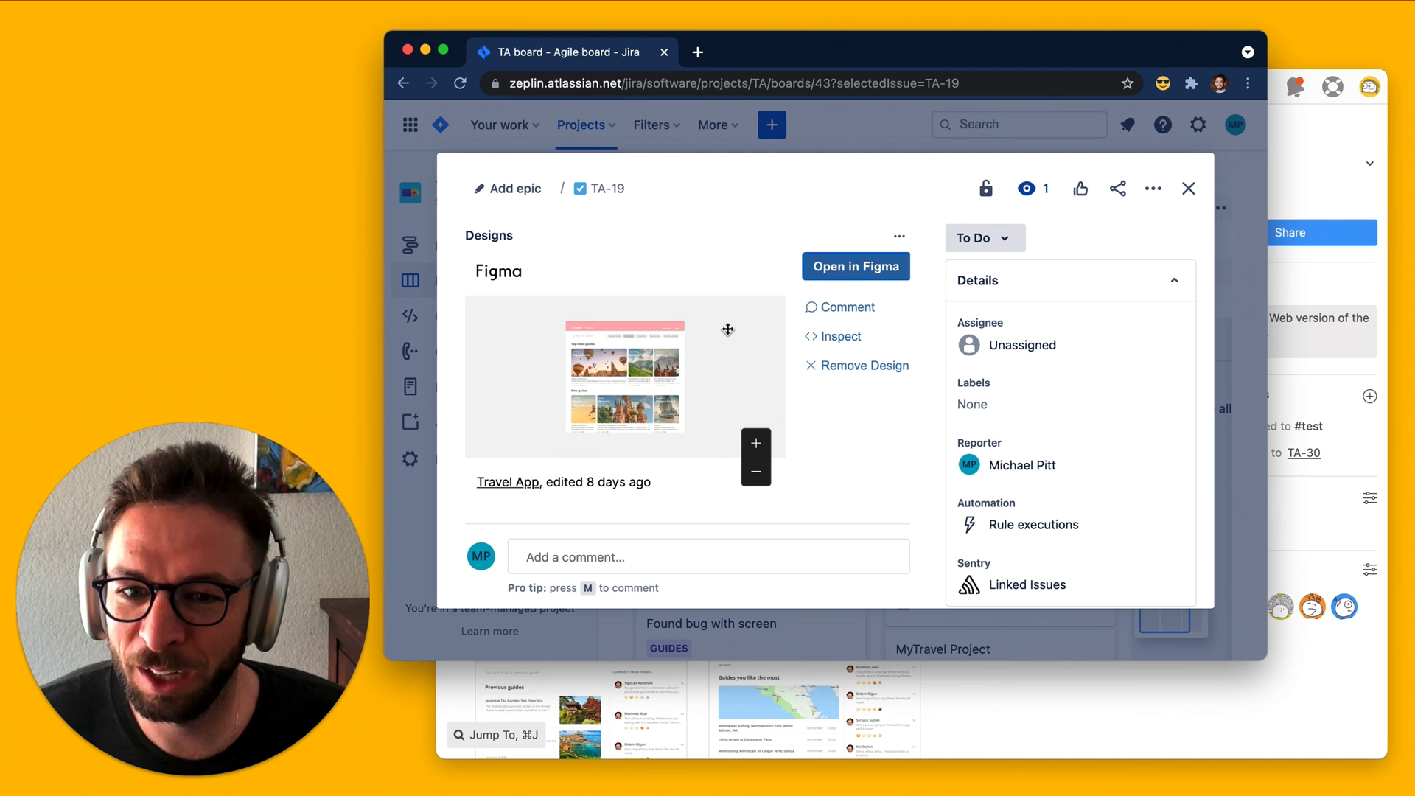
scroll(756, 397, "down", 1)
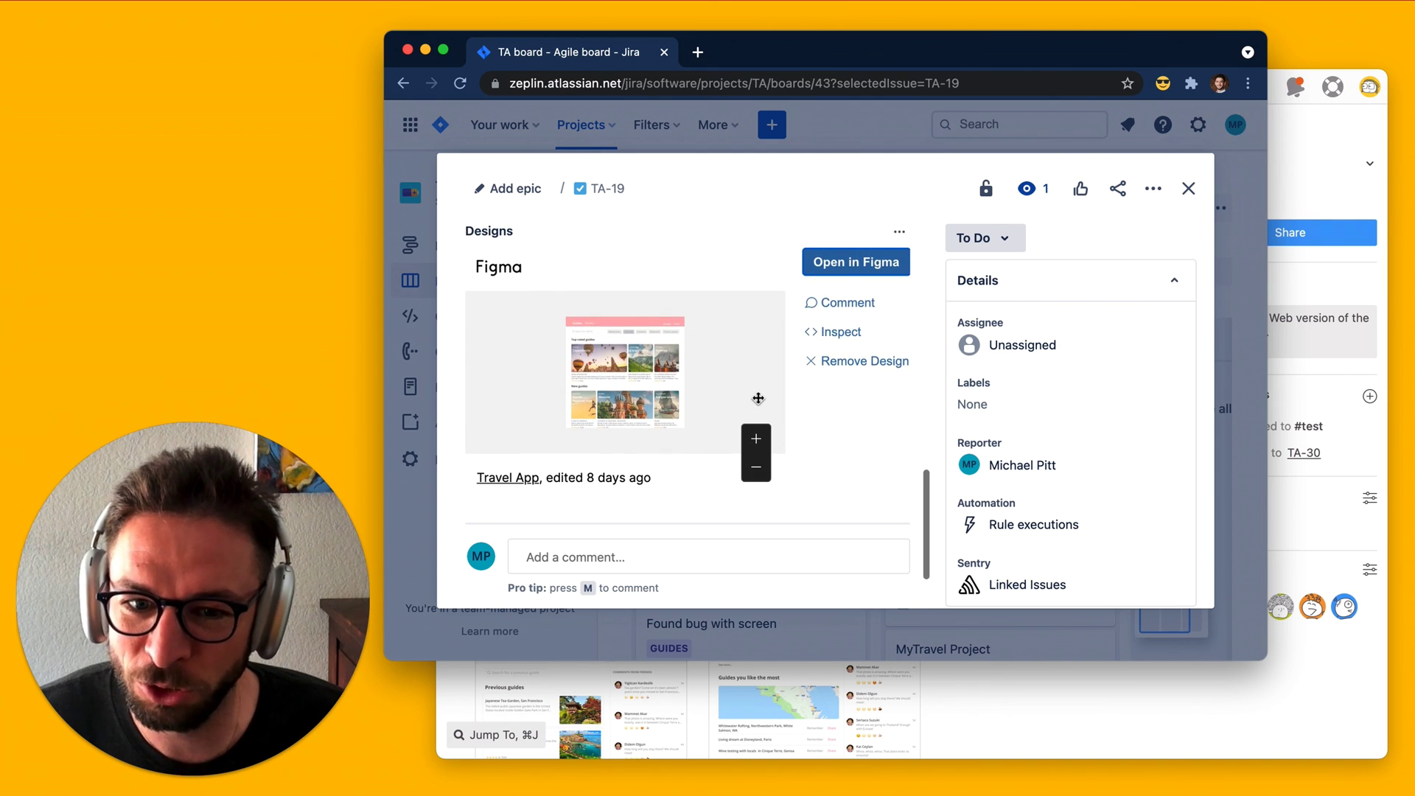
left_click(844, 267)
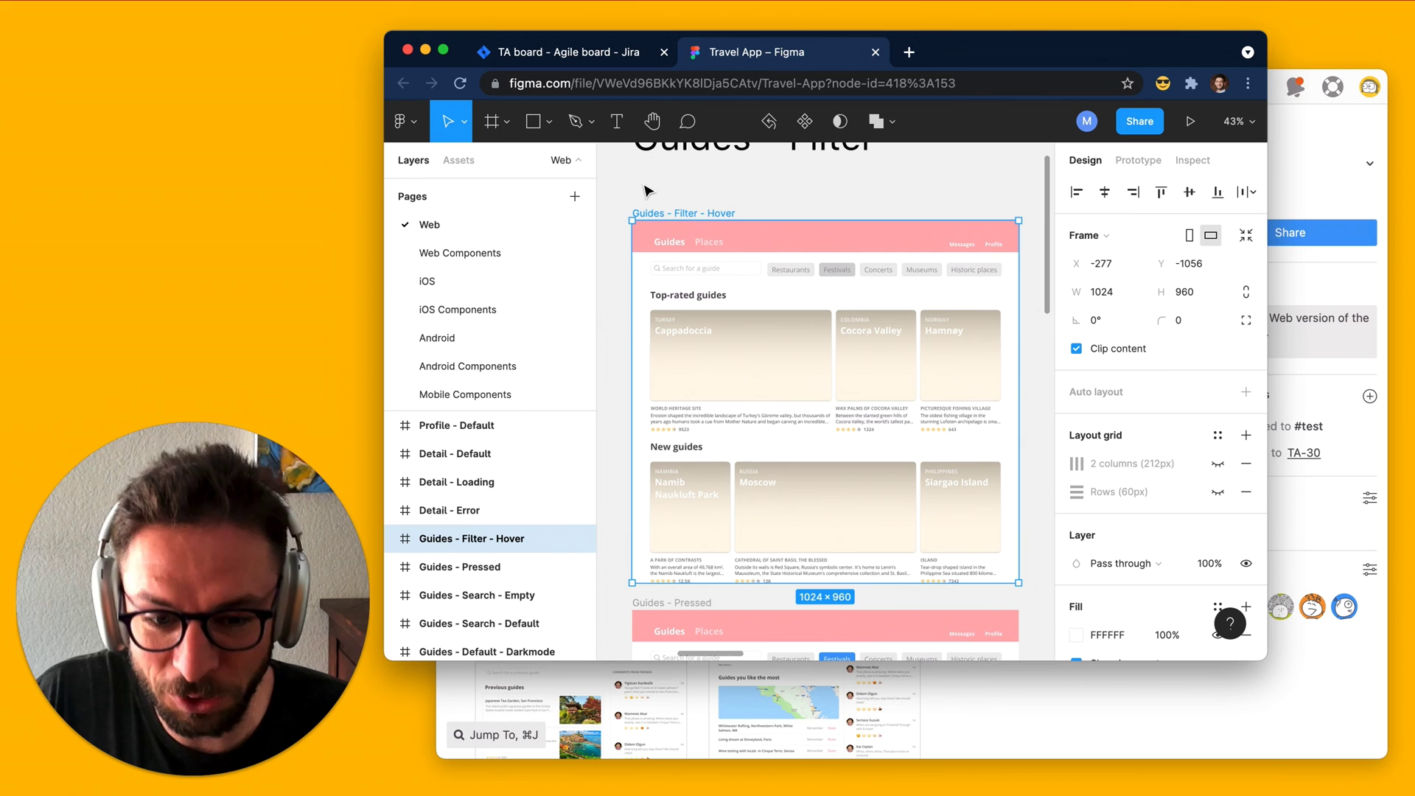
Zoom out from the Guides - Filter - Hover frame, deselect it, pan left, then return to Zeplin.
scroll(667, 215, "down", 5)
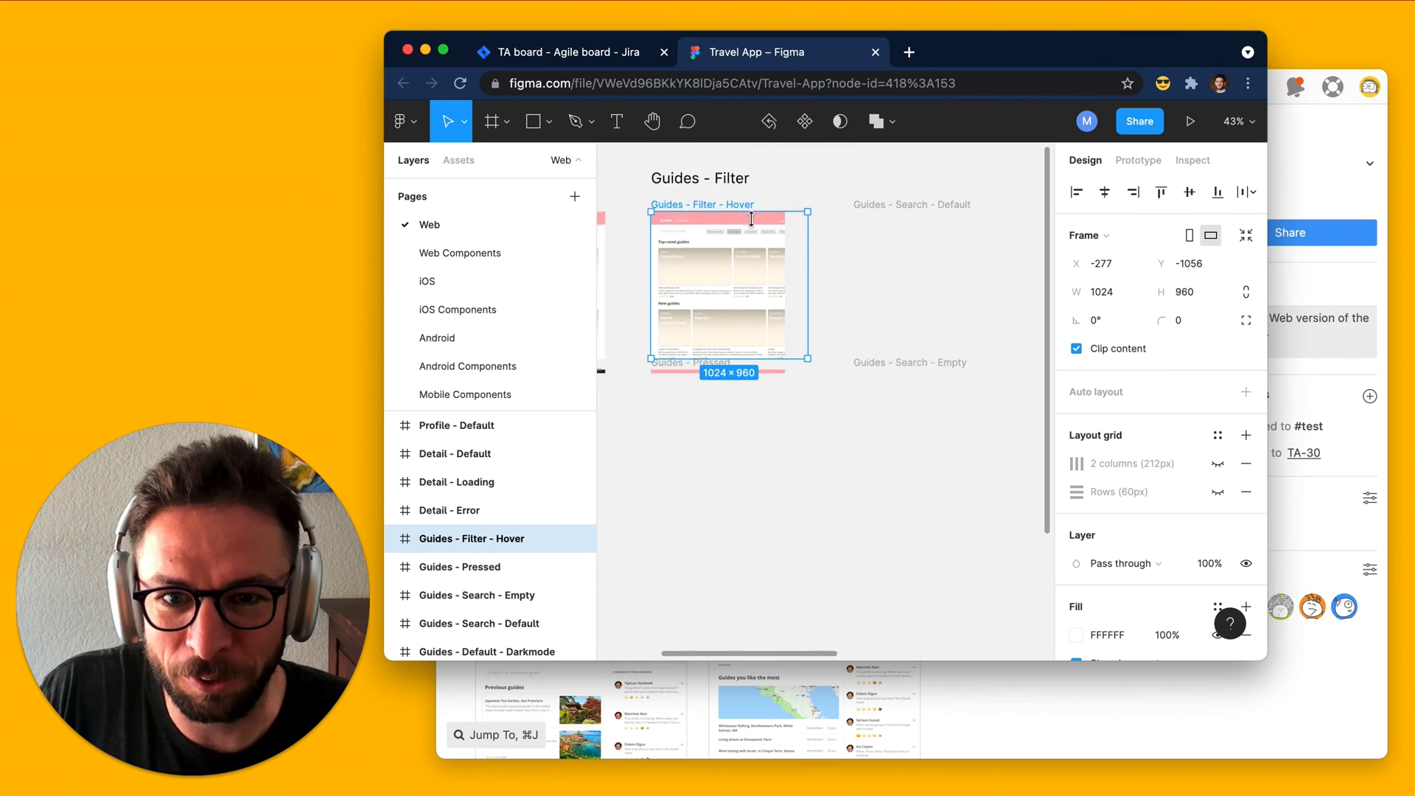
scroll(751, 218, "down", 3)
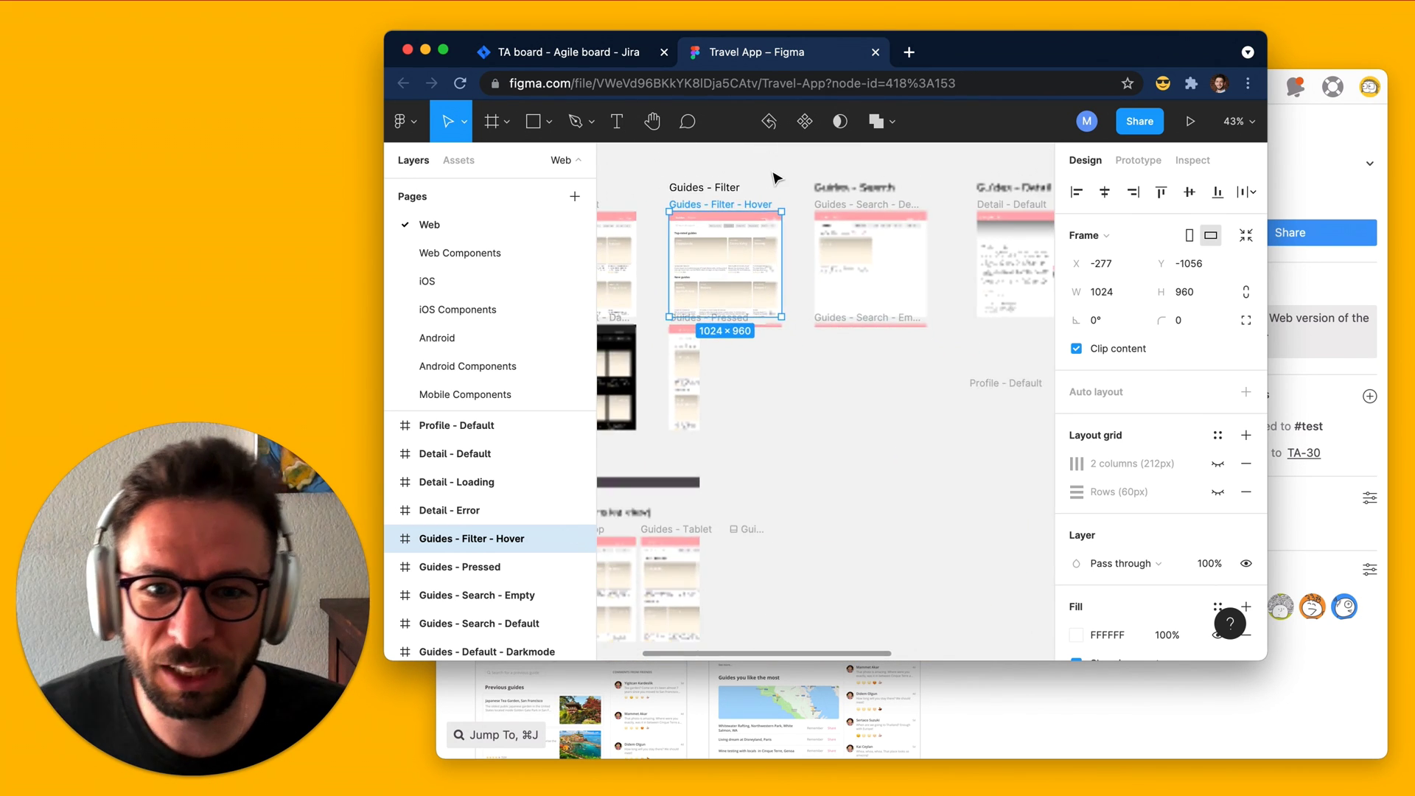
left_click(775, 178)
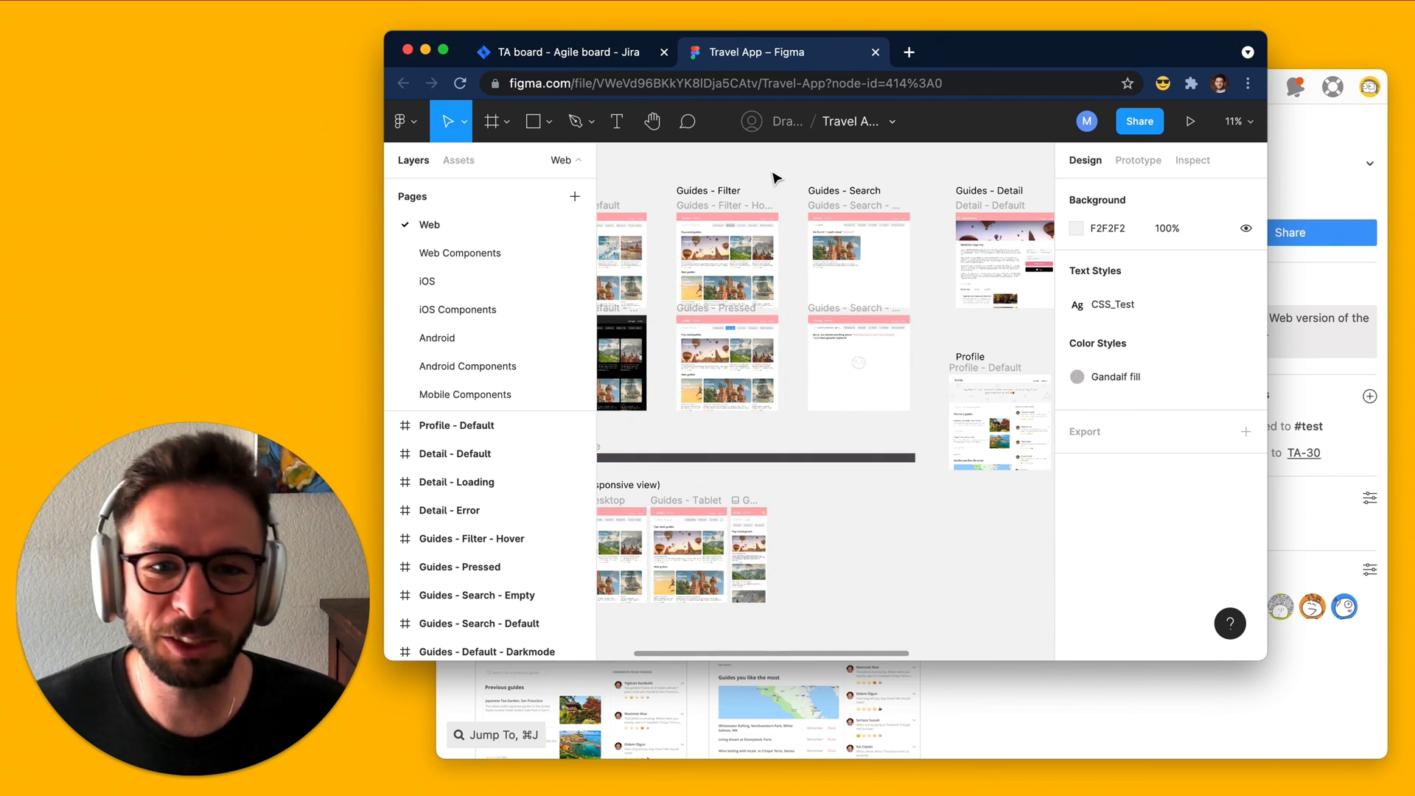
scroll(774, 181, "left", 2)
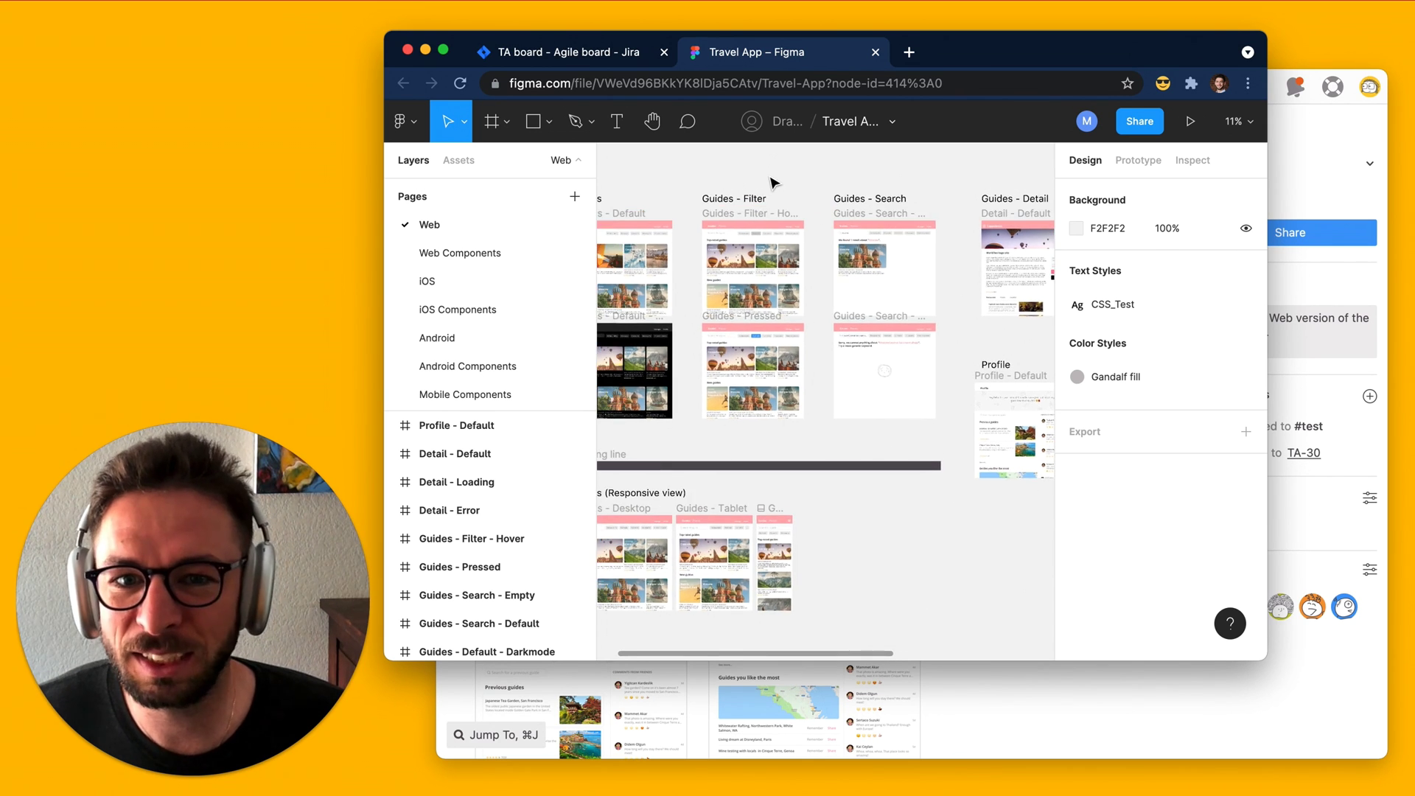
scroll(774, 181, "left", 1)
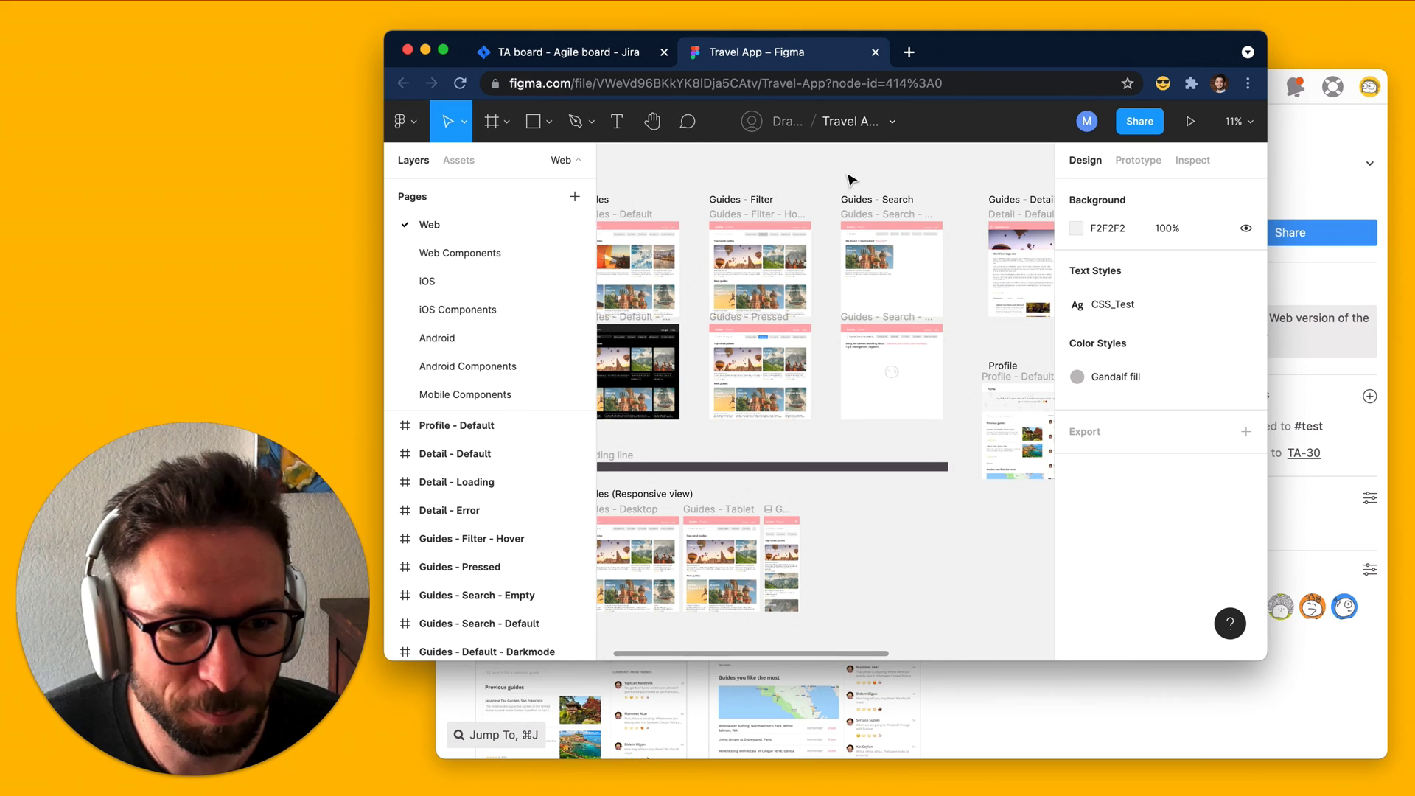
left_click(1319, 171)
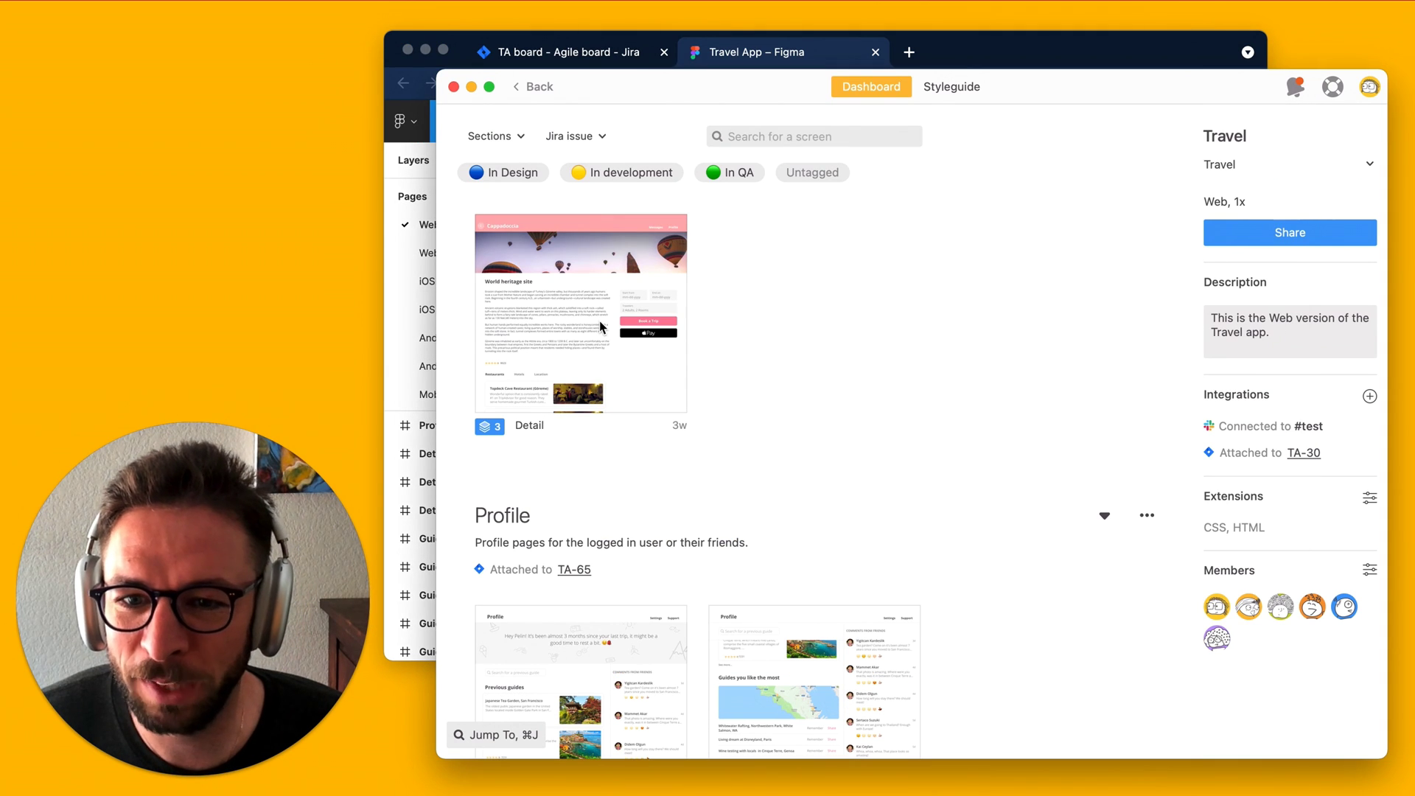
Select the Detail thumbnail and open it as the Detail - Default screen.
left_click(601, 327)
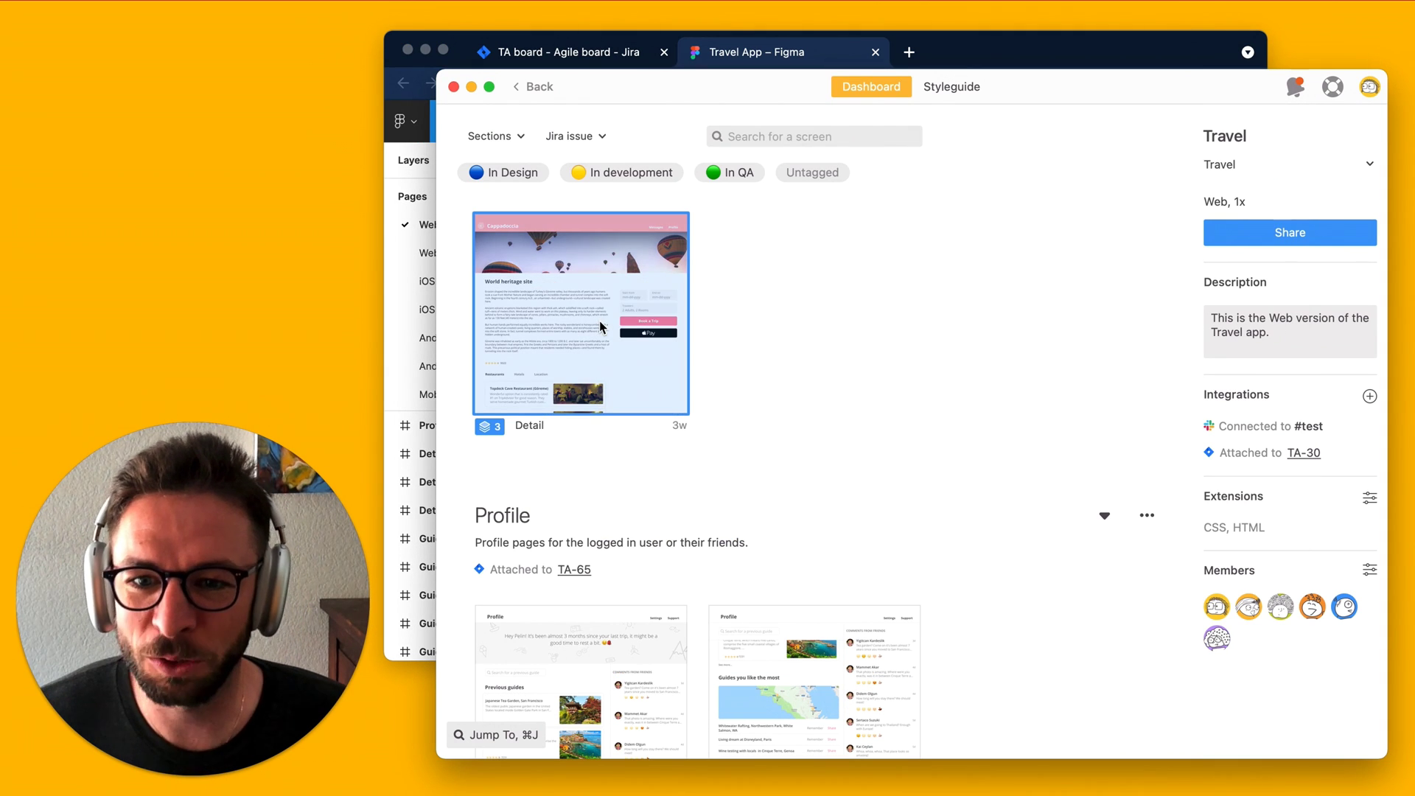
double_click(636, 362)
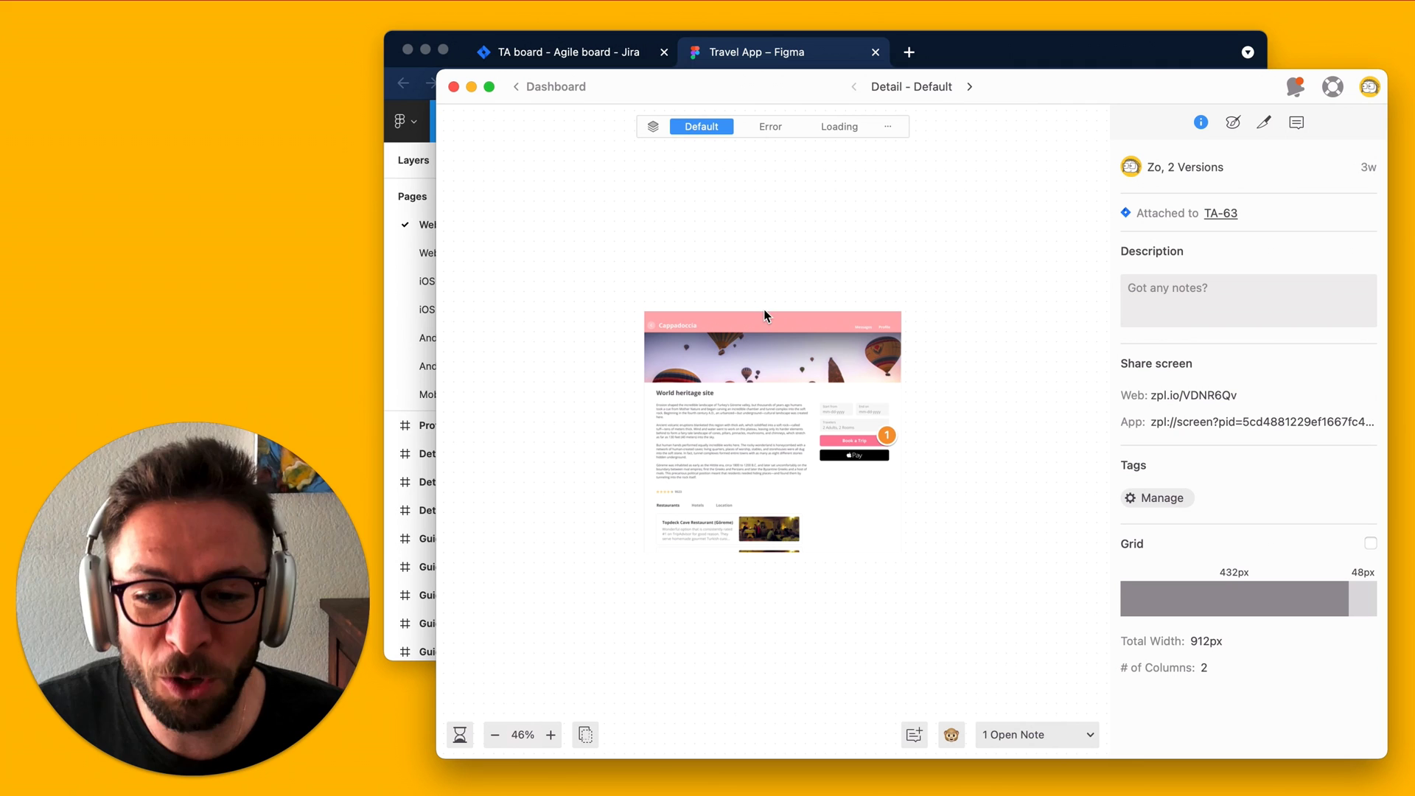
Bring Figma's Travel App file forward and zoom out to show the Guides, Guides - Detail and Profile frames.
left_click(951, 55)
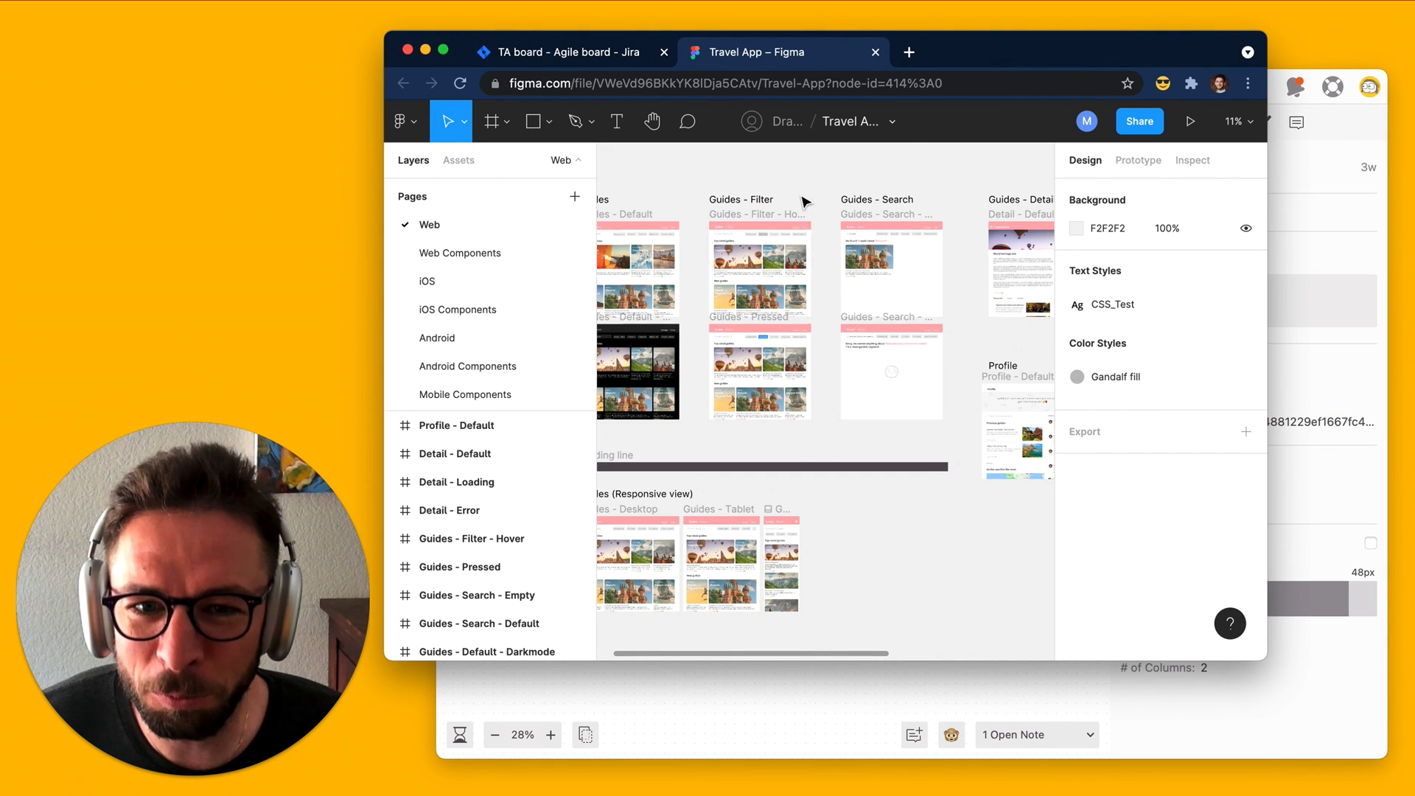
scroll(806, 202, "left", 2)
scroll(806, 202, "up", 1)
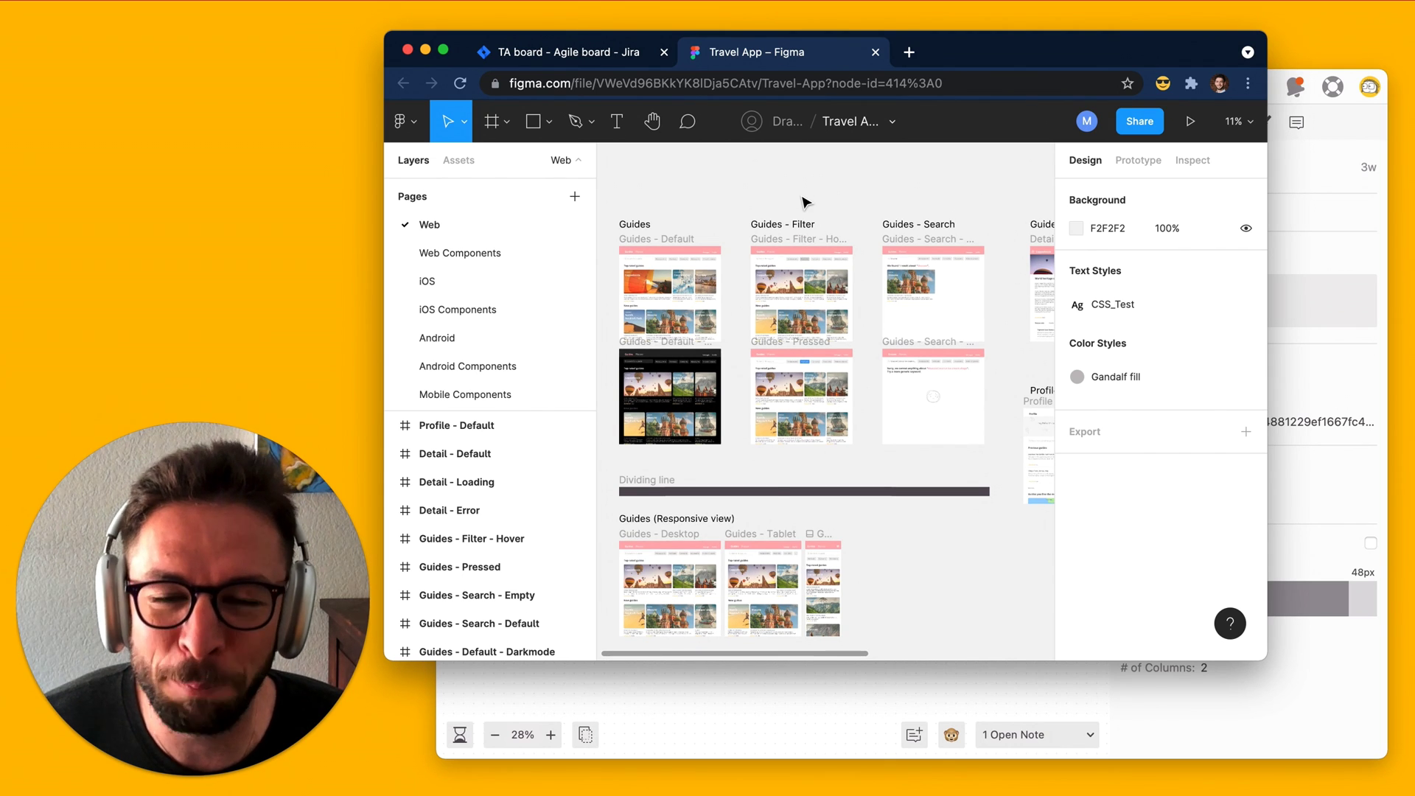
scroll(805, 203, "down", 3)
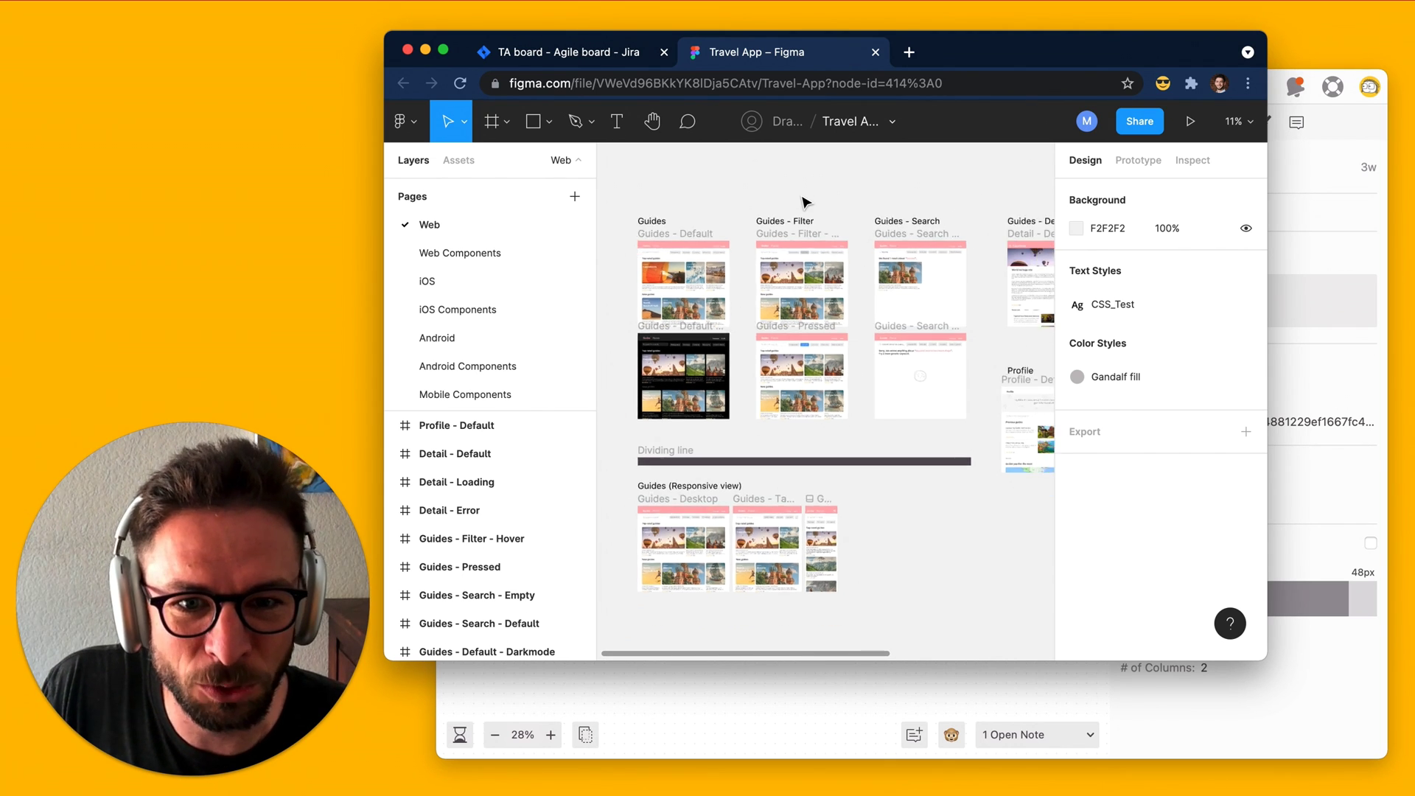
scroll(806, 202, "right", 2)
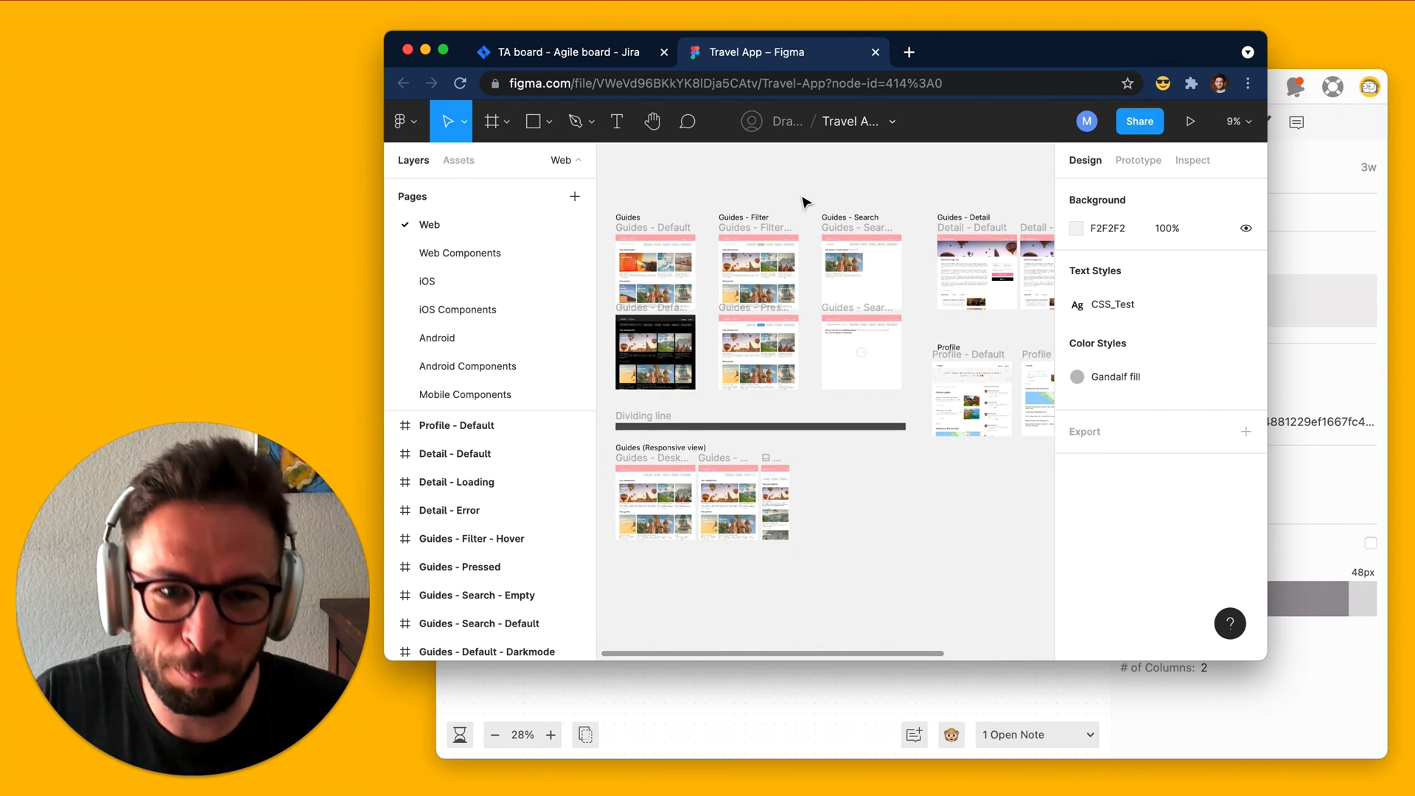
Bring Zeplin forward and go back from Detail - Default to the Travel dashboard.
left_click(1312, 208)
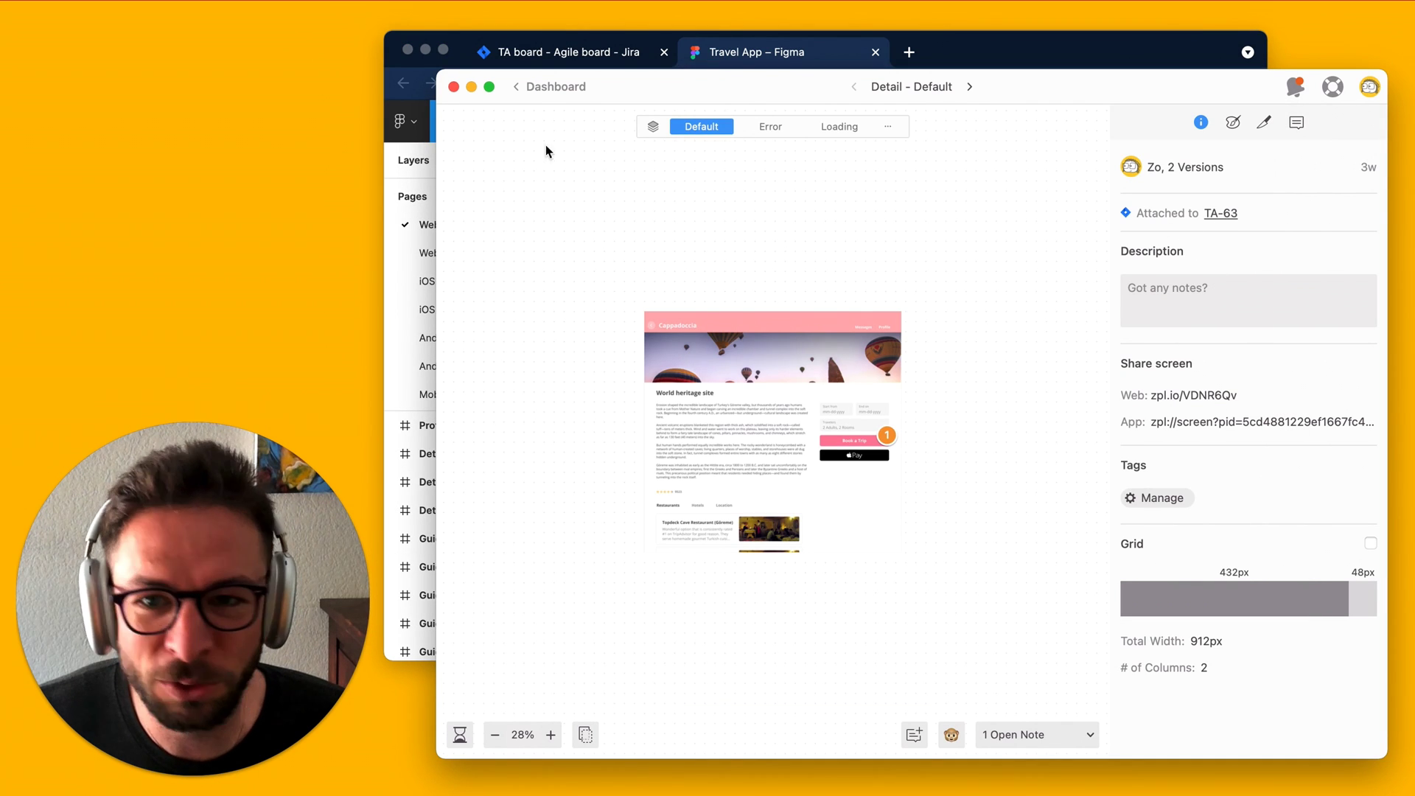
left_click(532, 93)
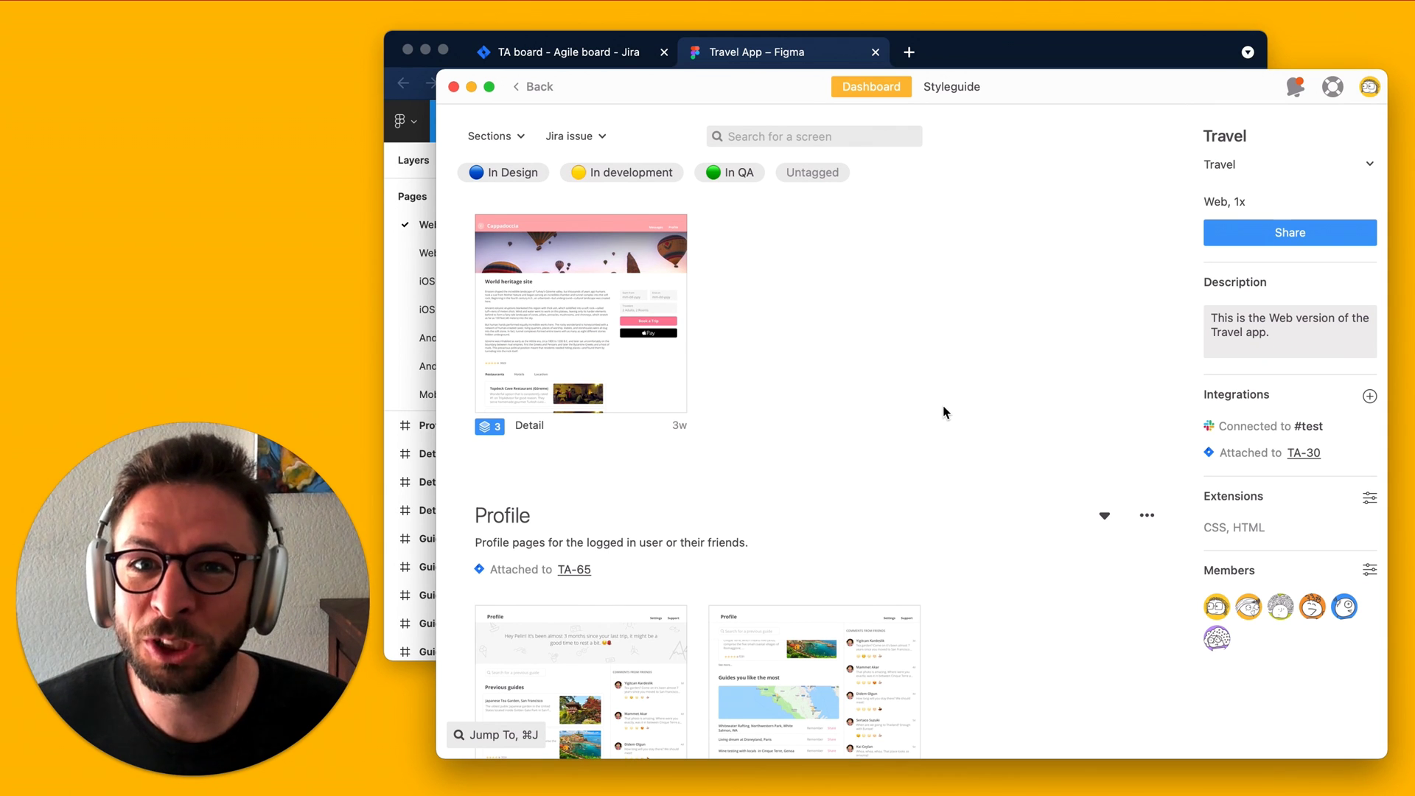
left_click(590, 136)
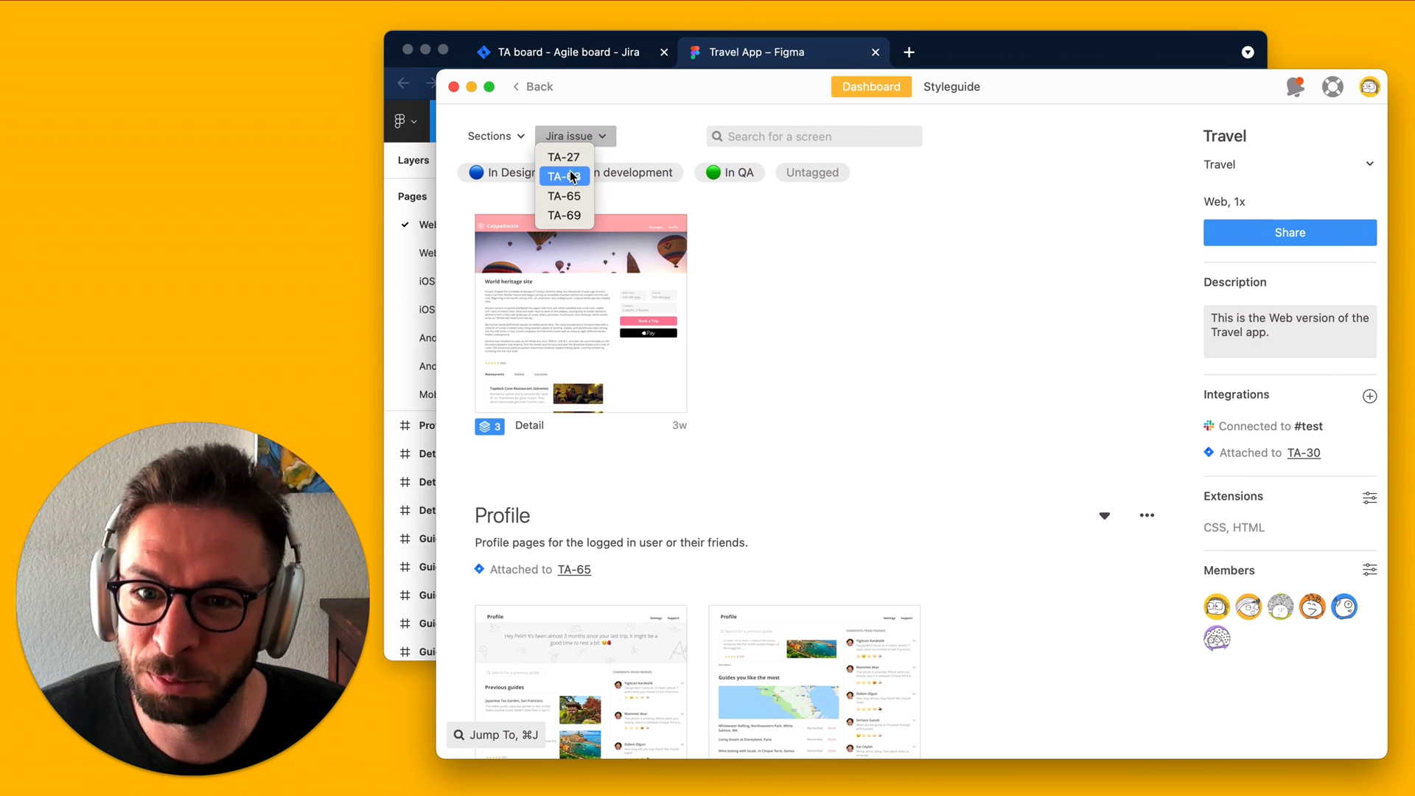
left_click(720, 242)
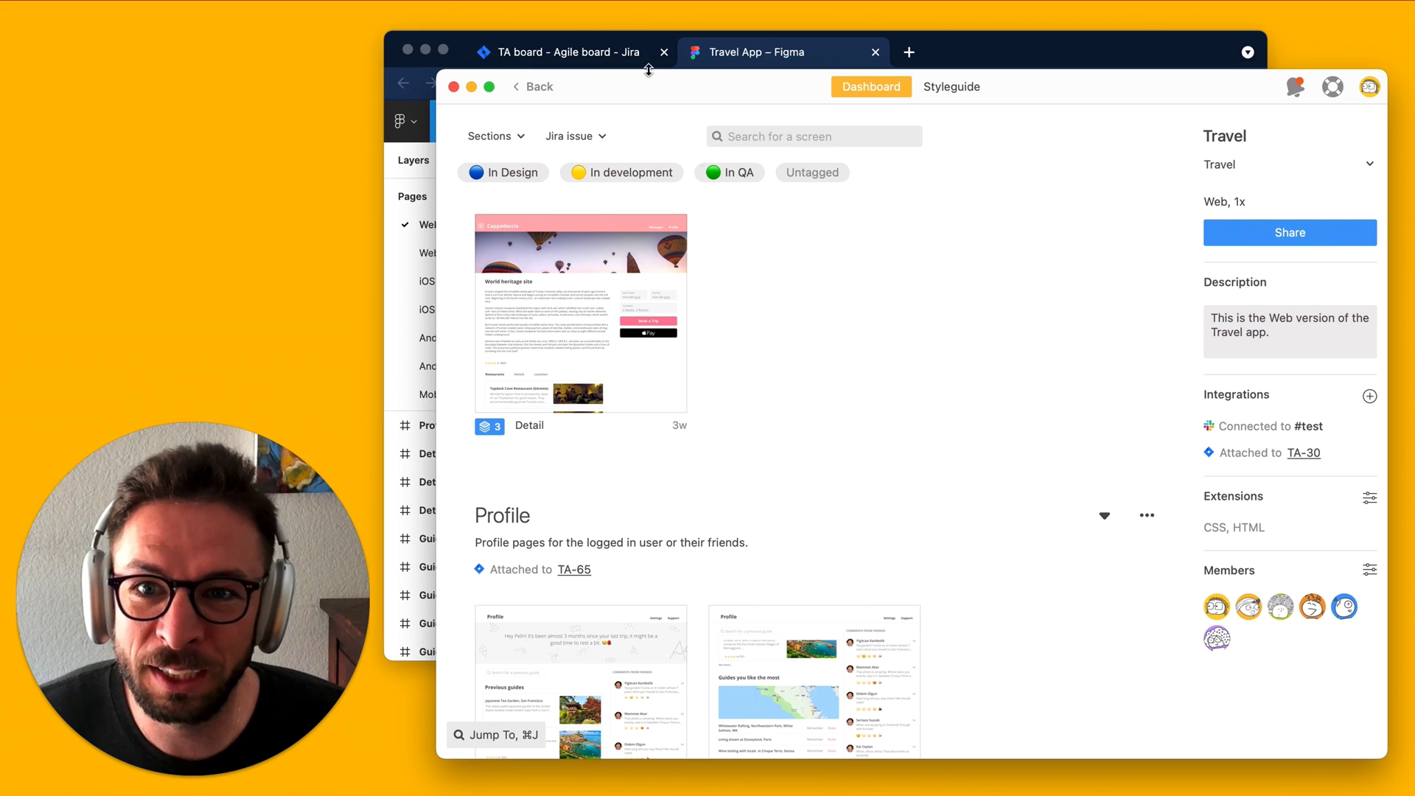